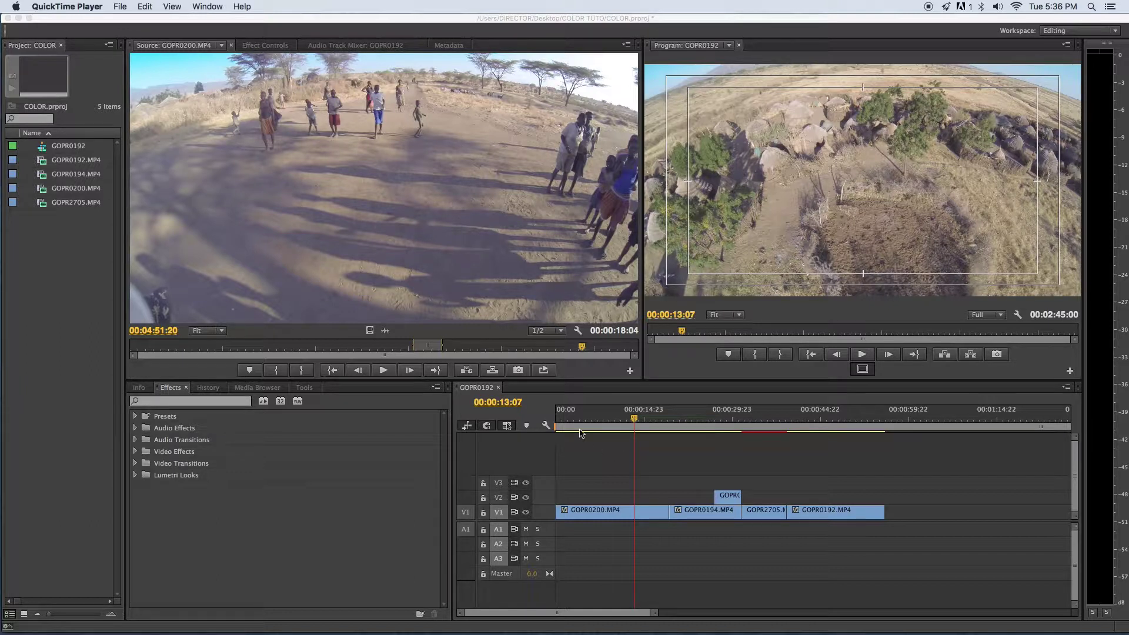
Preview the GOPR0200.MP4 source clip at 00:03:36:21
click(304, 287)
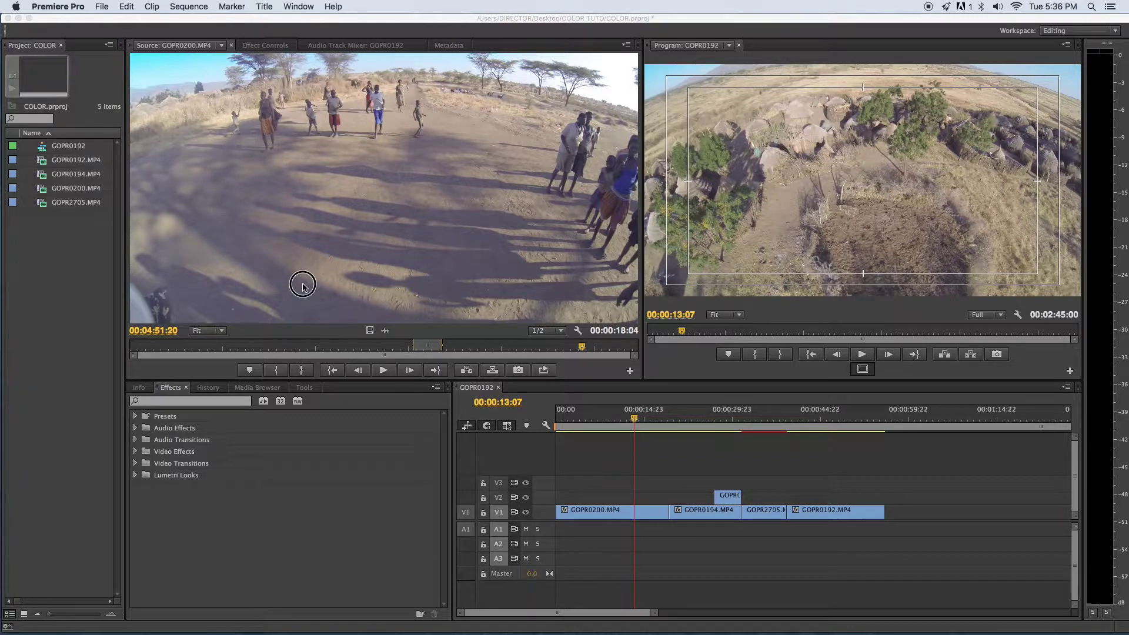
click(466, 348)
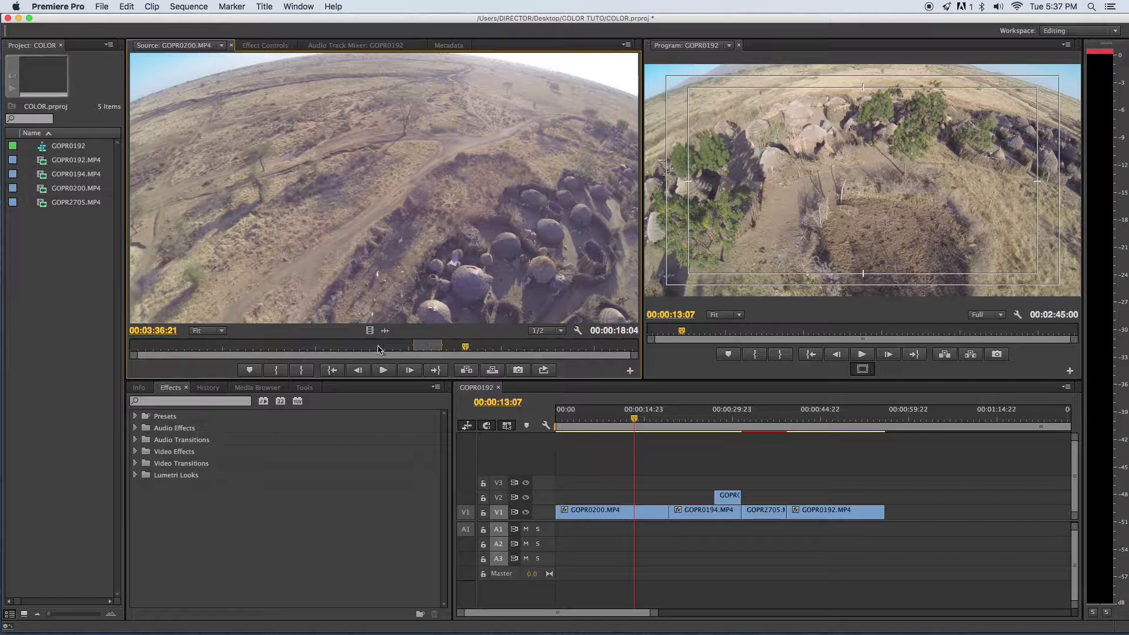
Search the effects for "rgb", apply RGB Curves to the GOPR0200.MP4 clip on V1, and show its effect settings in an enlarged area
click(191, 401)
text(rg)
text(b)
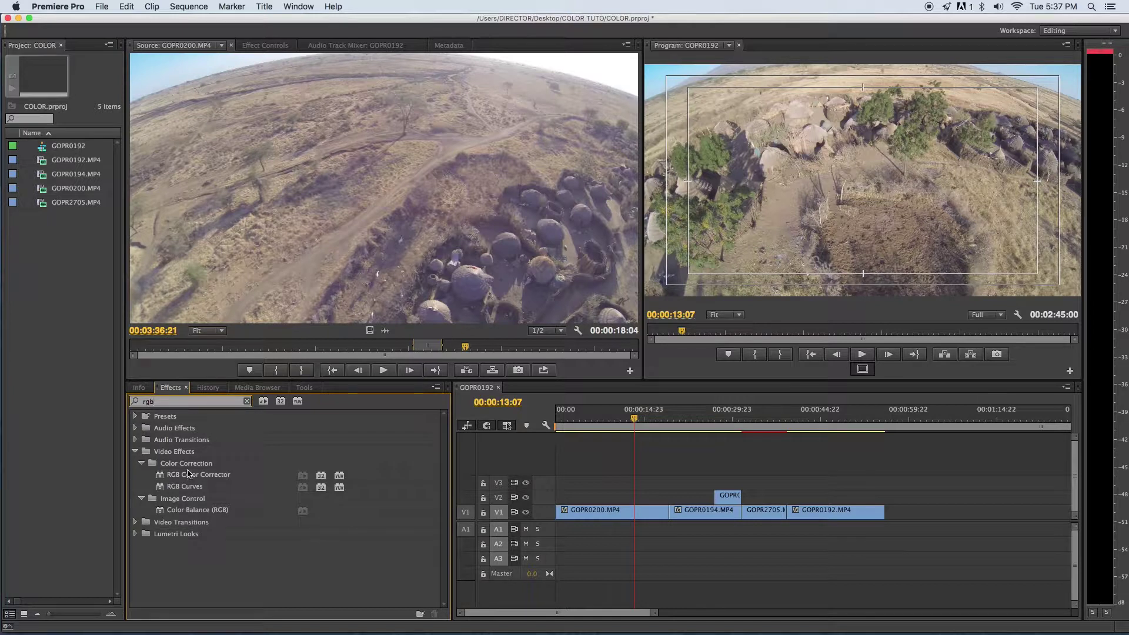
click(181, 488)
drag(363, 381, 363, 438)
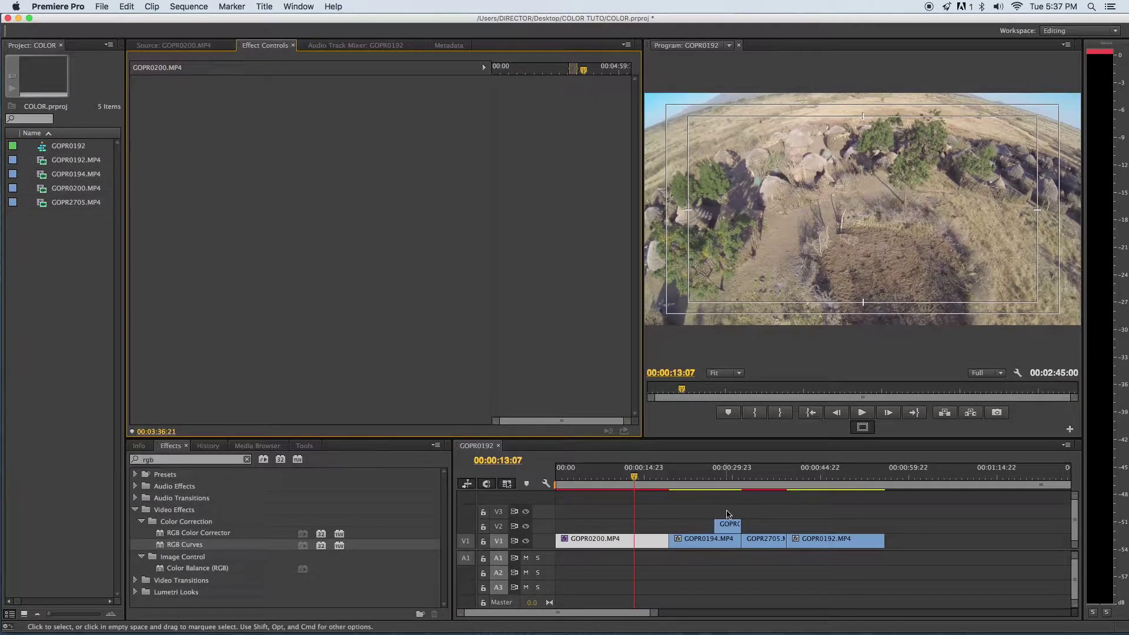
click(611, 515)
click(613, 544)
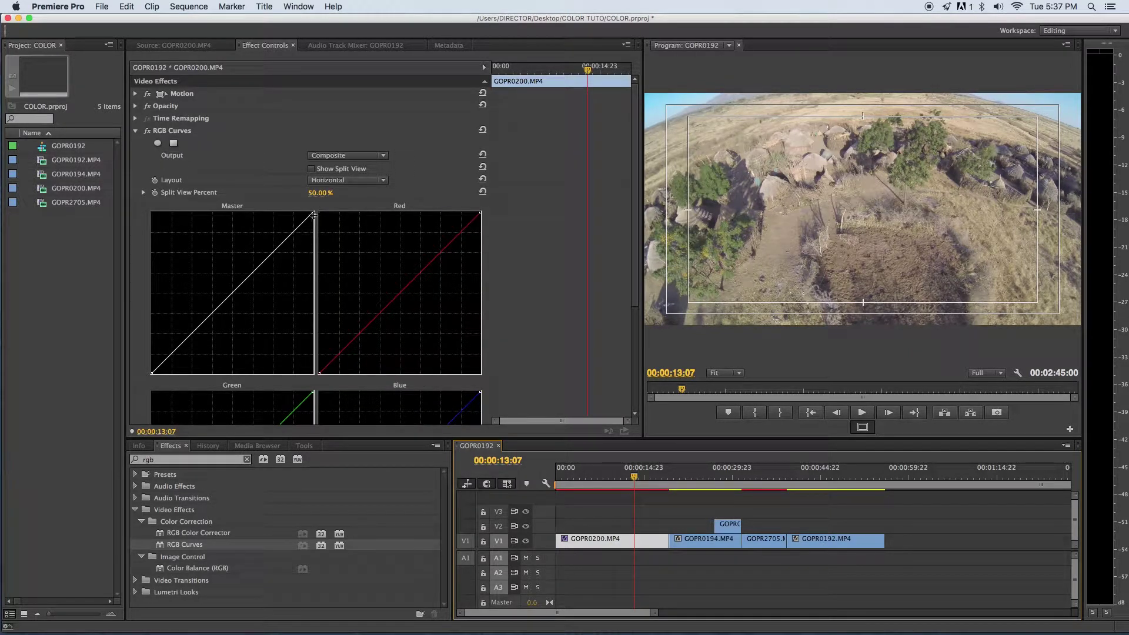
Examine the Master, Red, Green and Blue graphs of the RGB Curves effect
click(314, 215)
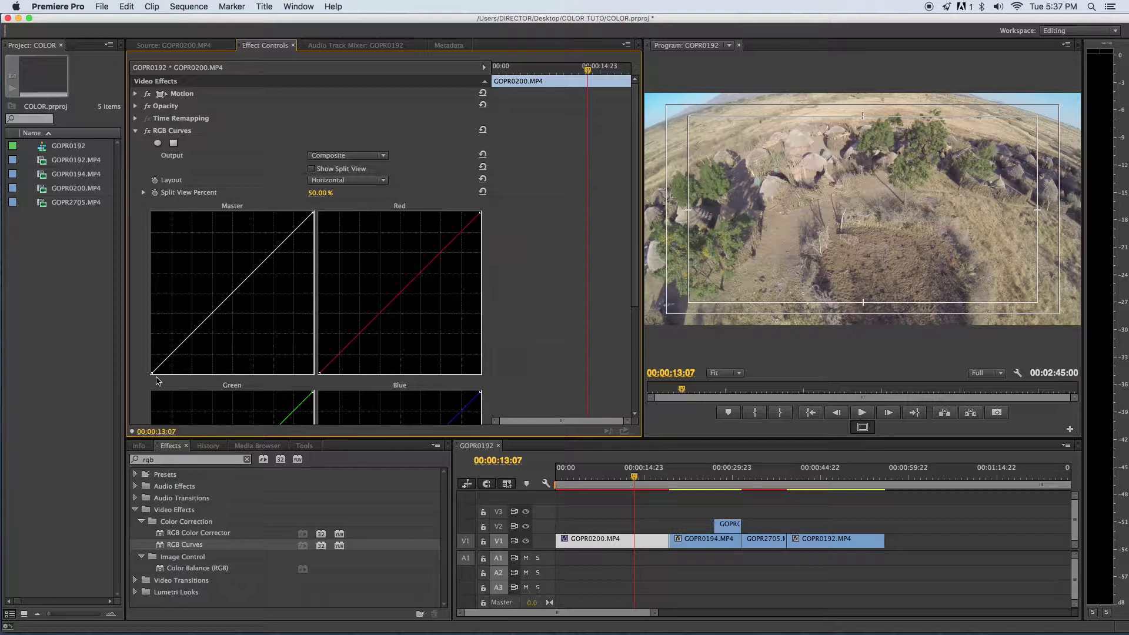
scroll(152, 373, down, 3)
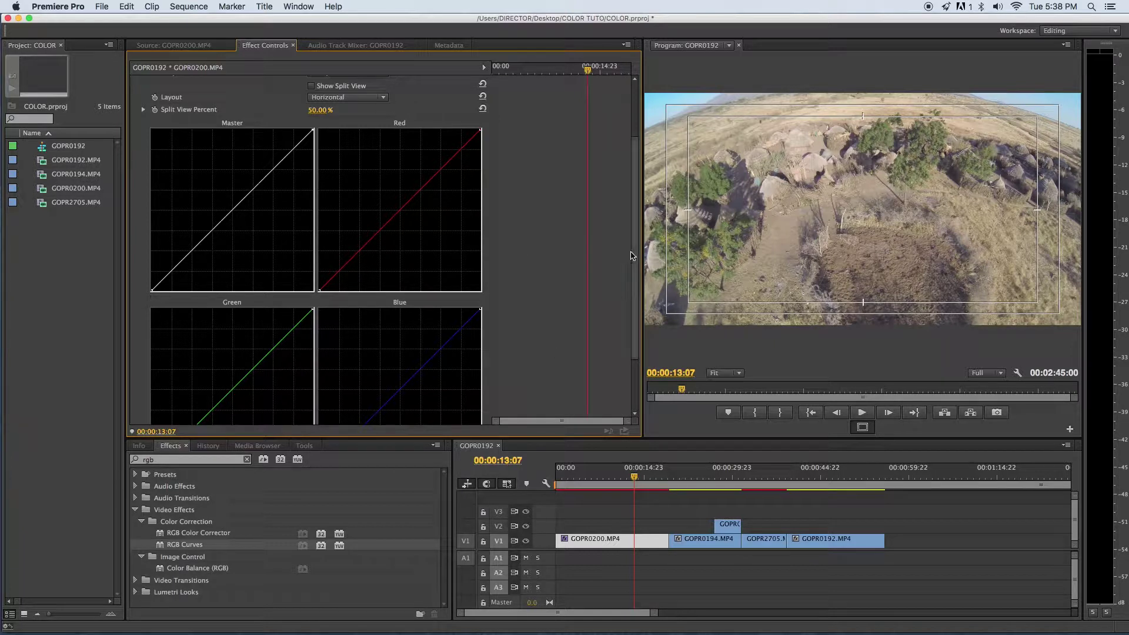
scroll(632, 256, down, 2)
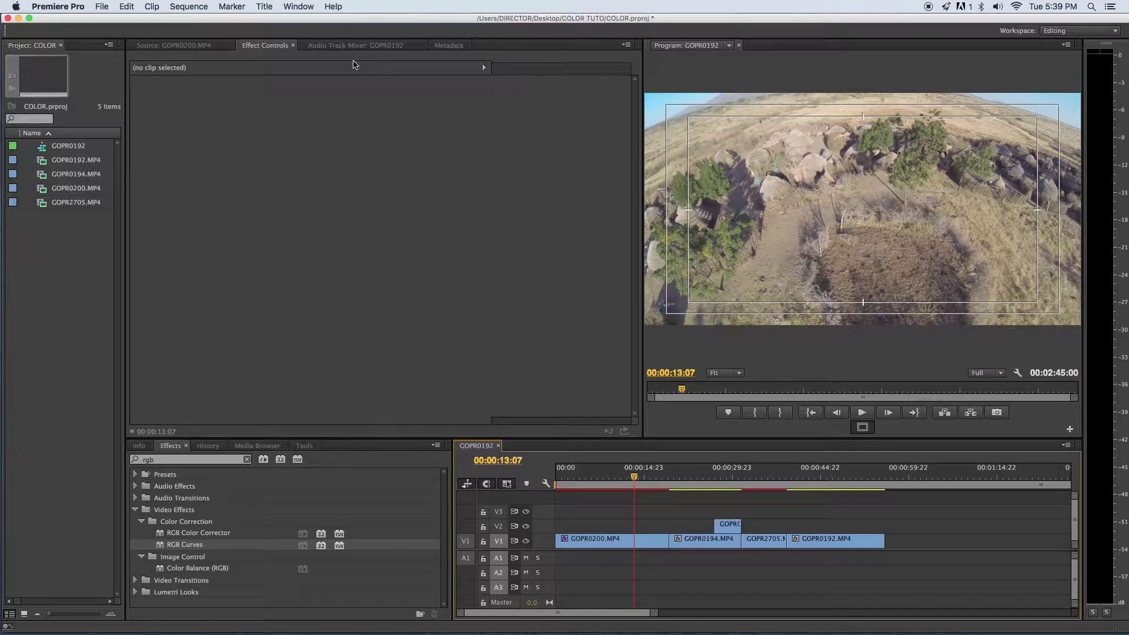
Switch to the Color Correction workspace and enlarge the Reference monitor
click(300, 8)
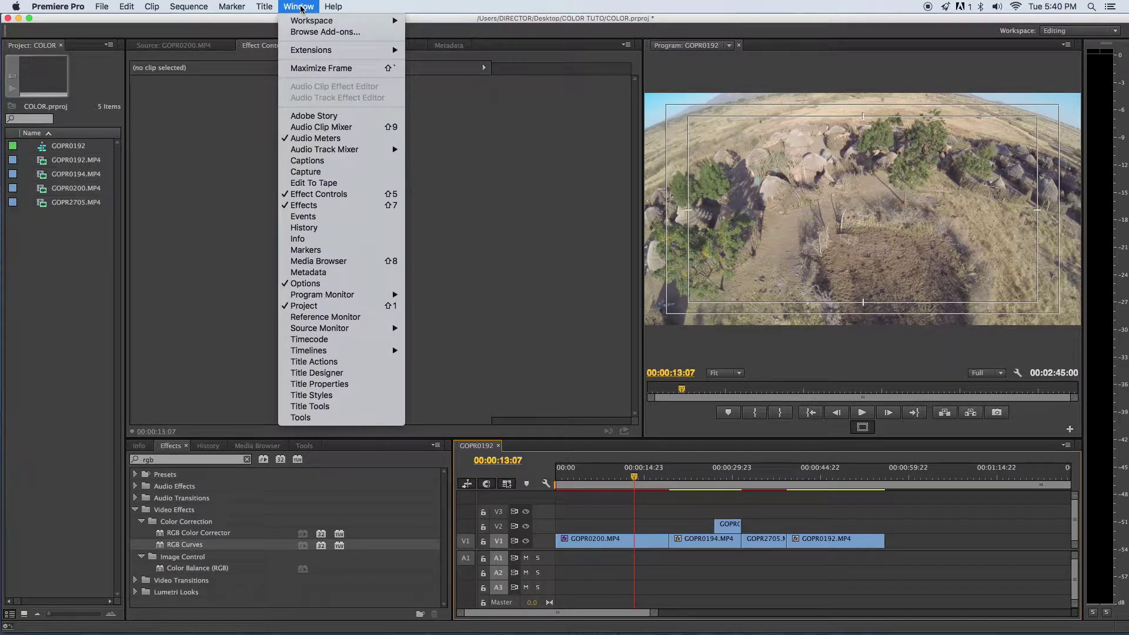
mouse_move(302, 21)
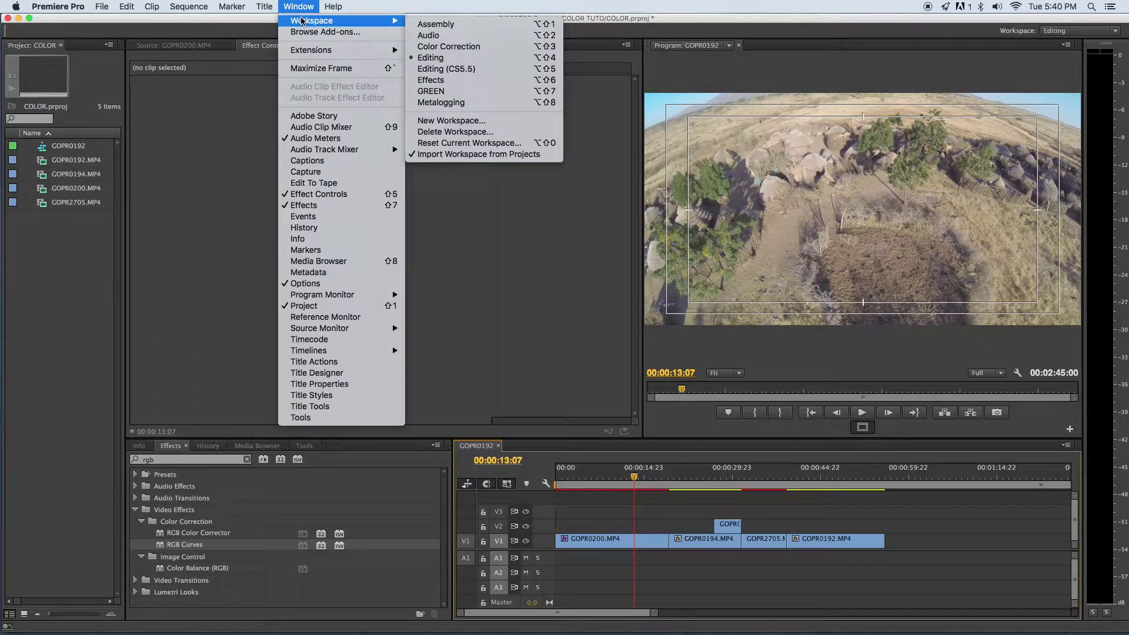
click(441, 46)
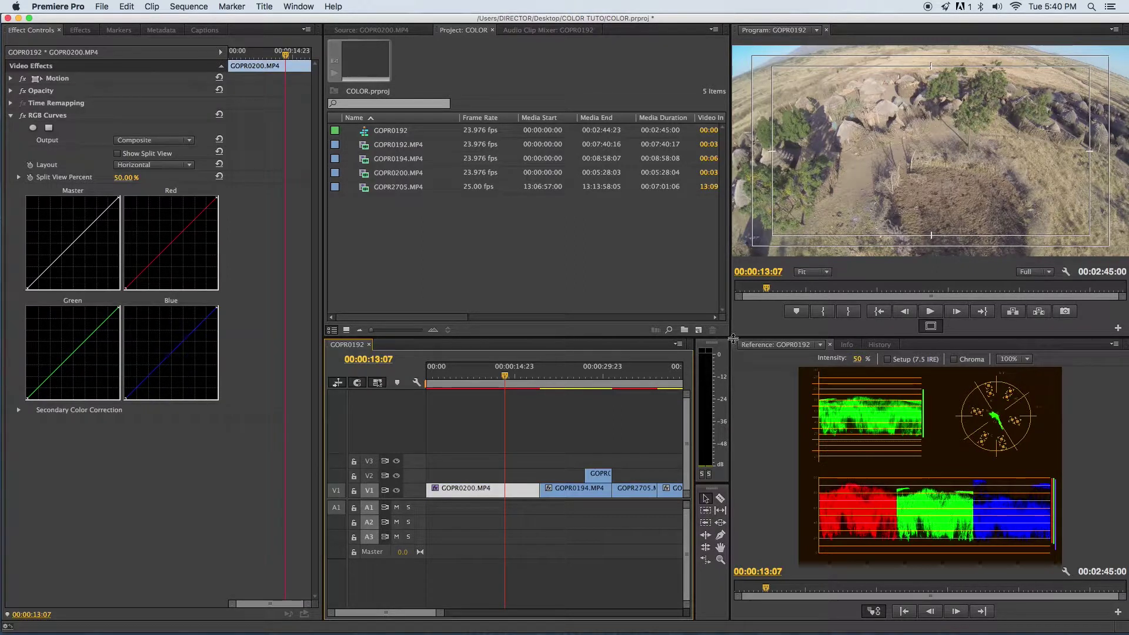
drag(732, 339, 596, 194)
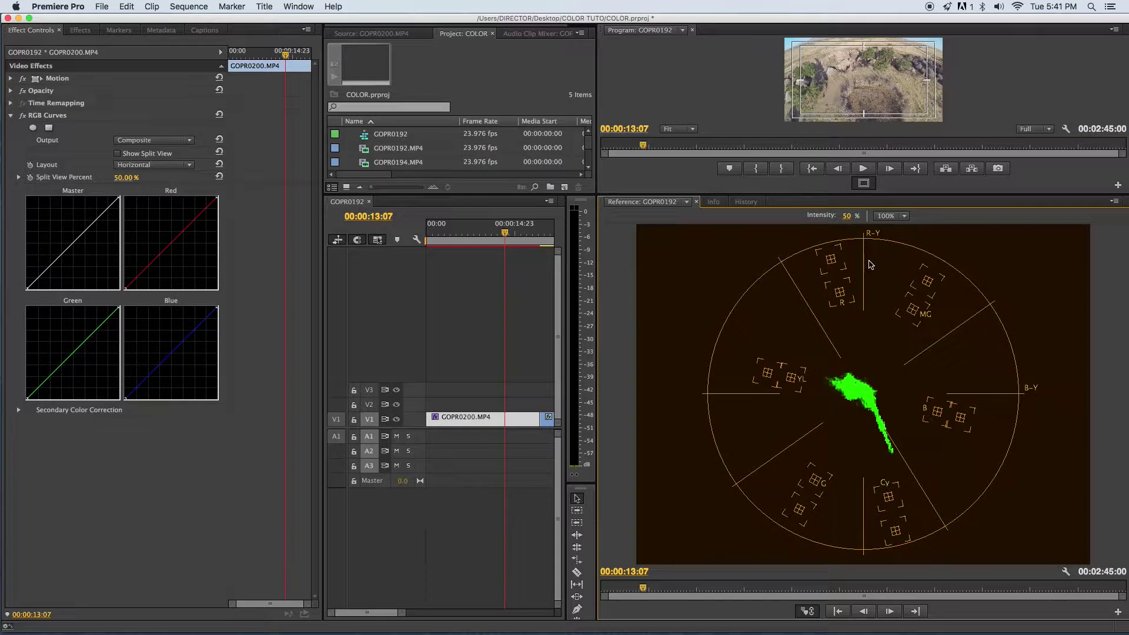
Set the Reference monitor to YC Waveform and enlarge the Program monitor above it
click(1115, 201)
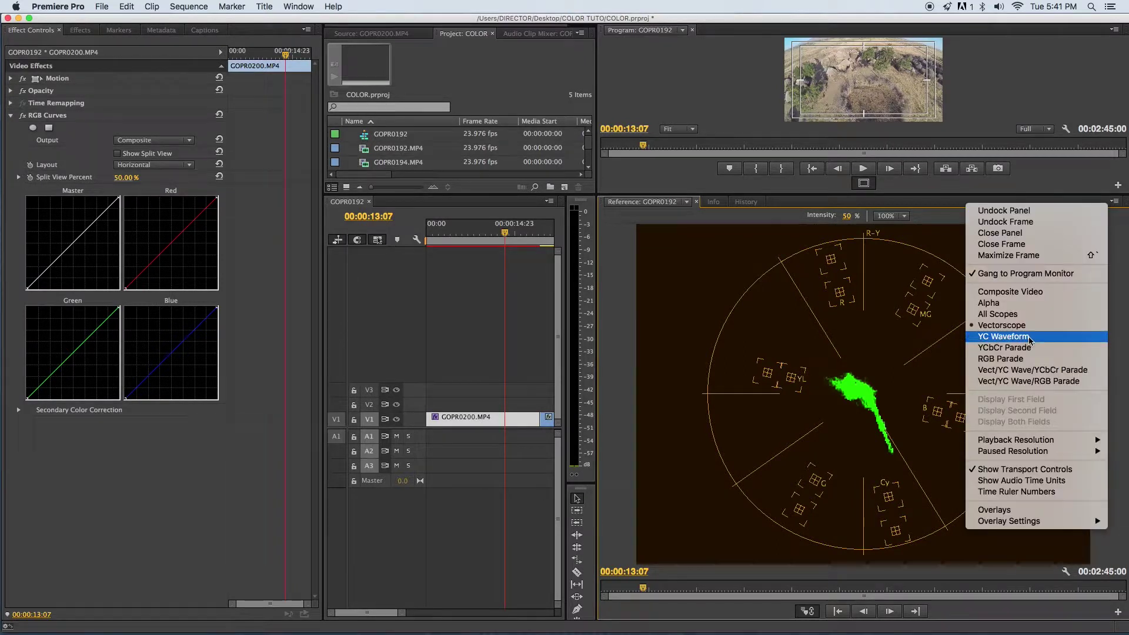
click(1031, 341)
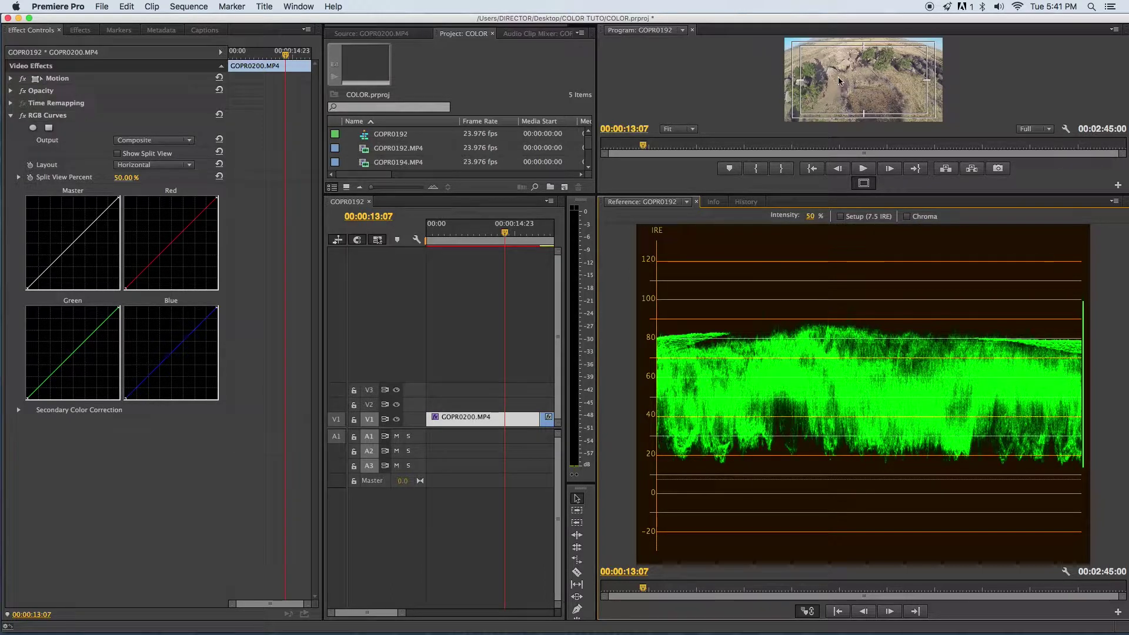
drag(846, 195, 875, 328)
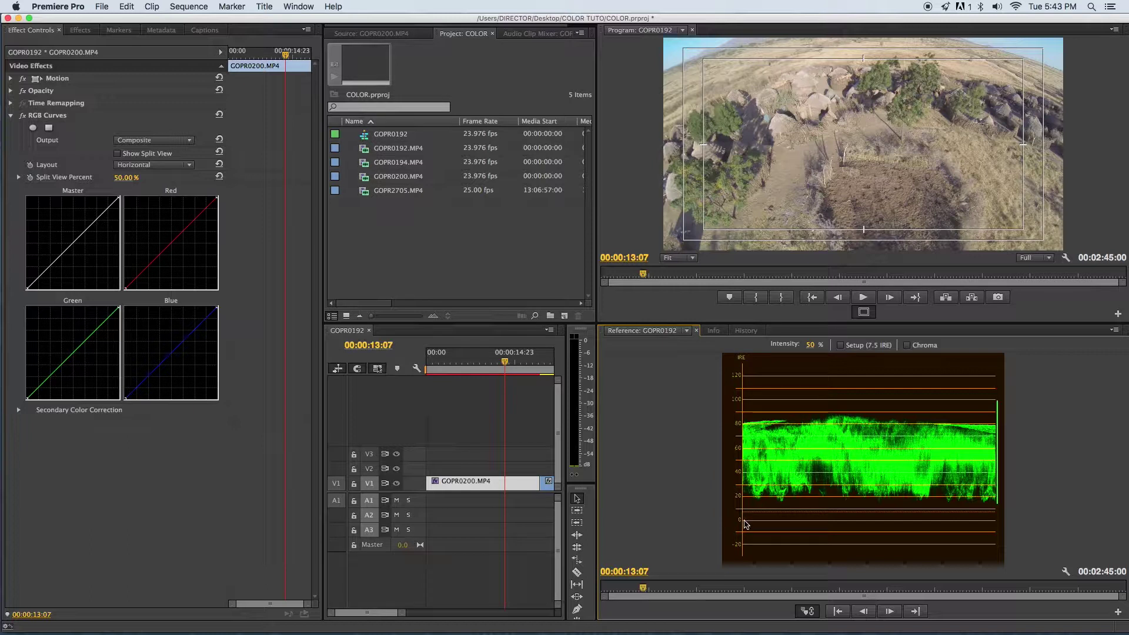
Try shifting the black and white points of GOPR0200.MP4's Master curve, returning it to a straight diagonal
drag(27, 287, 25, 285)
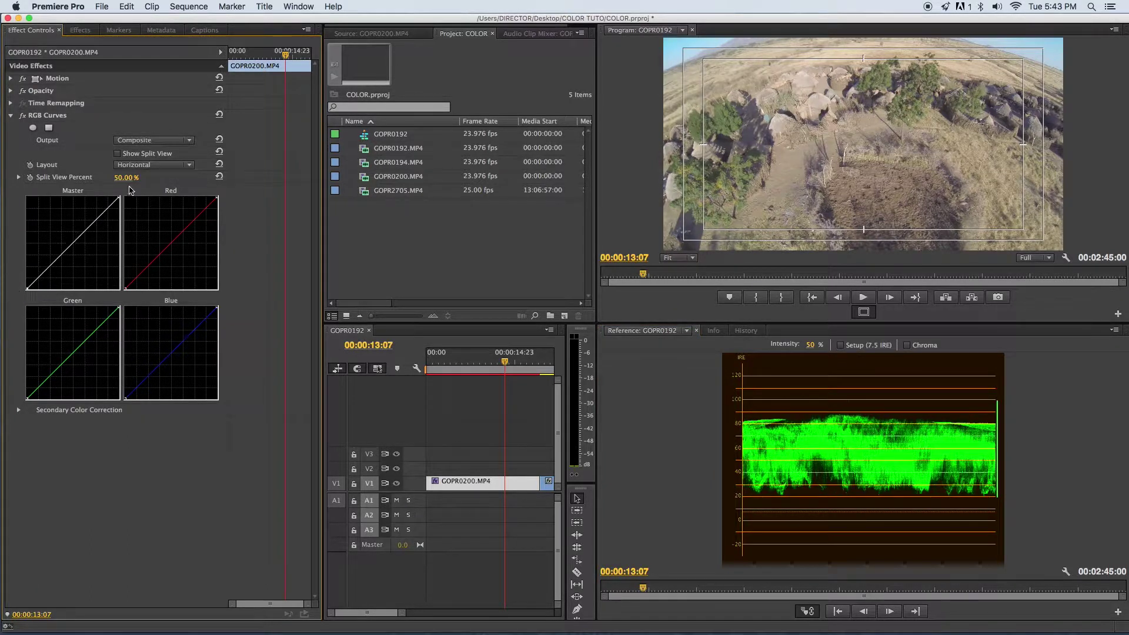
drag(120, 198, 92, 197)
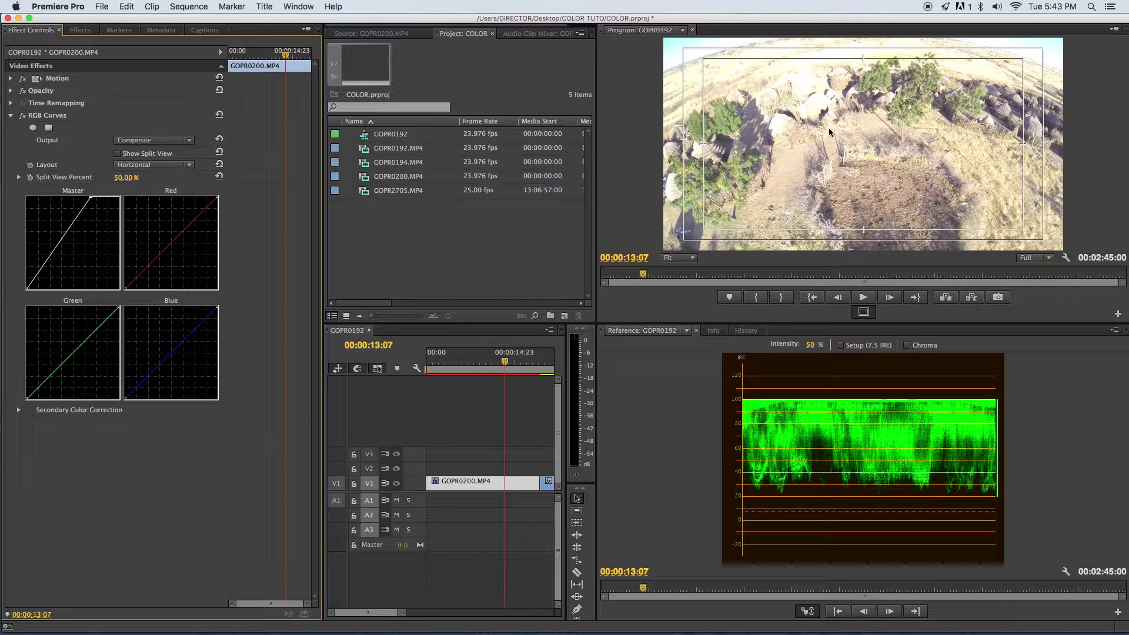
drag(91, 199, 119, 197)
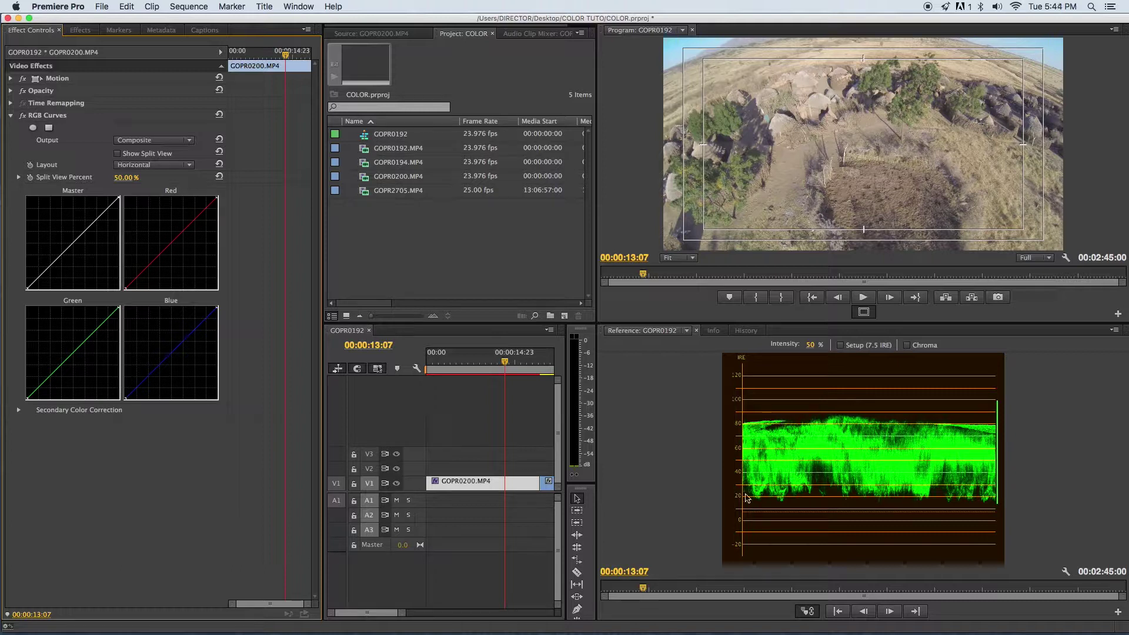
drag(28, 289, 50, 299)
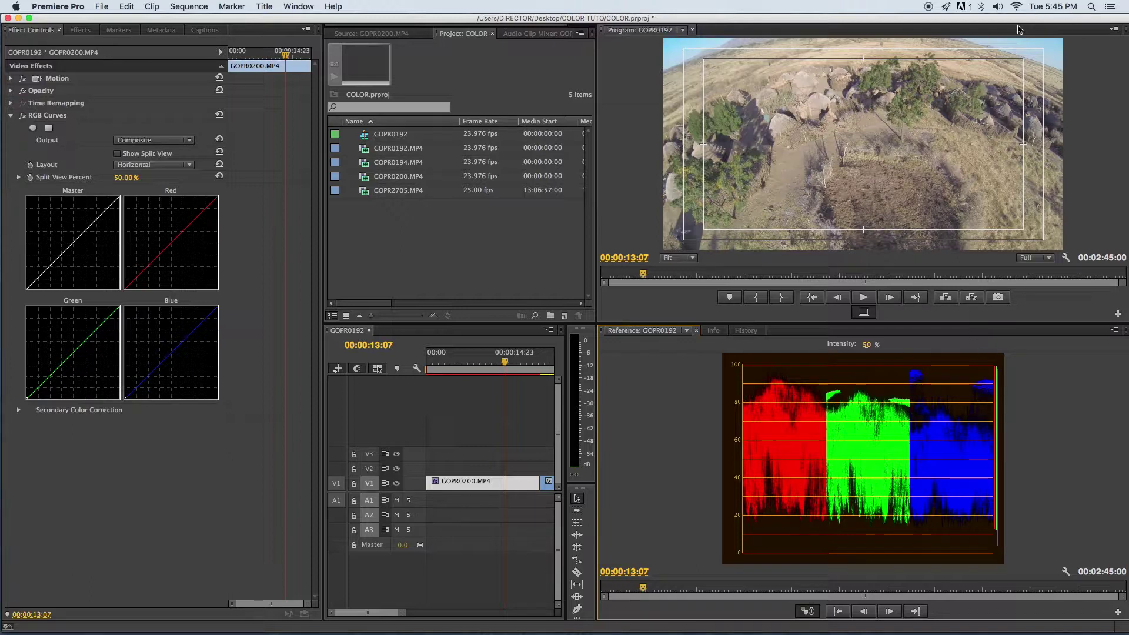
Compare the YC Waveform and RGB Parade scopes of the current frame in the Reference monitor
click(1114, 330)
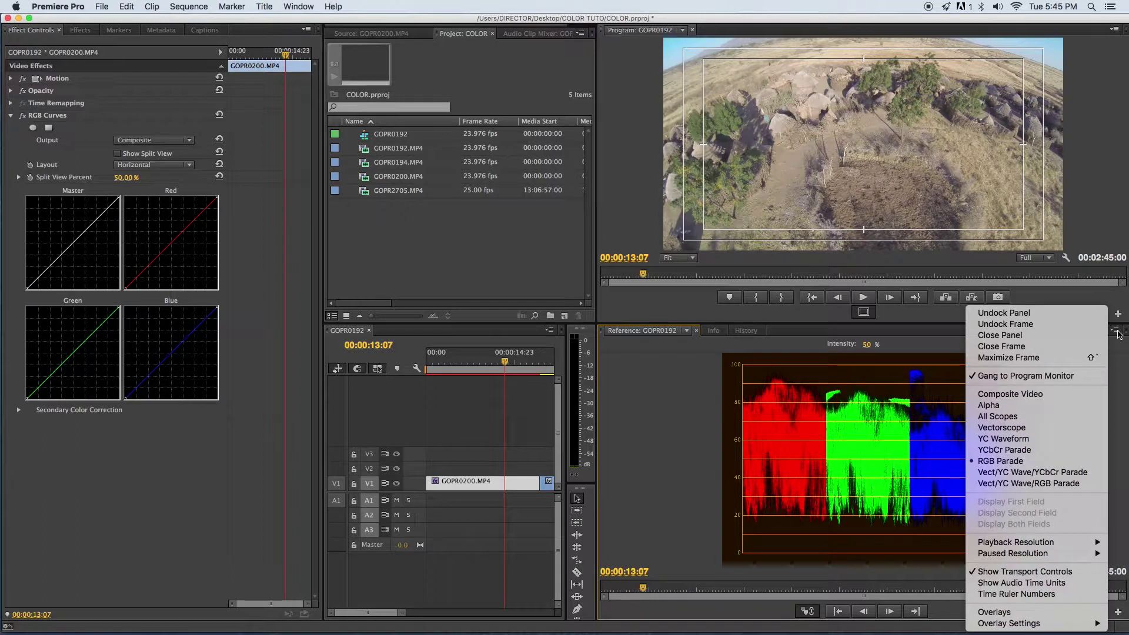
click(1030, 440)
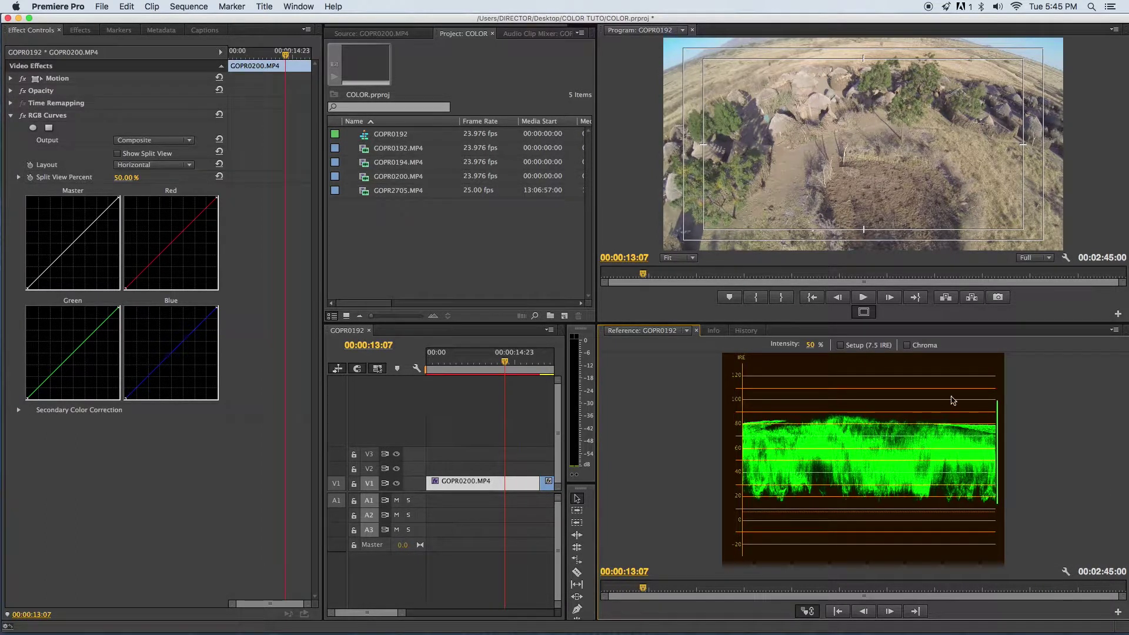
click(1119, 330)
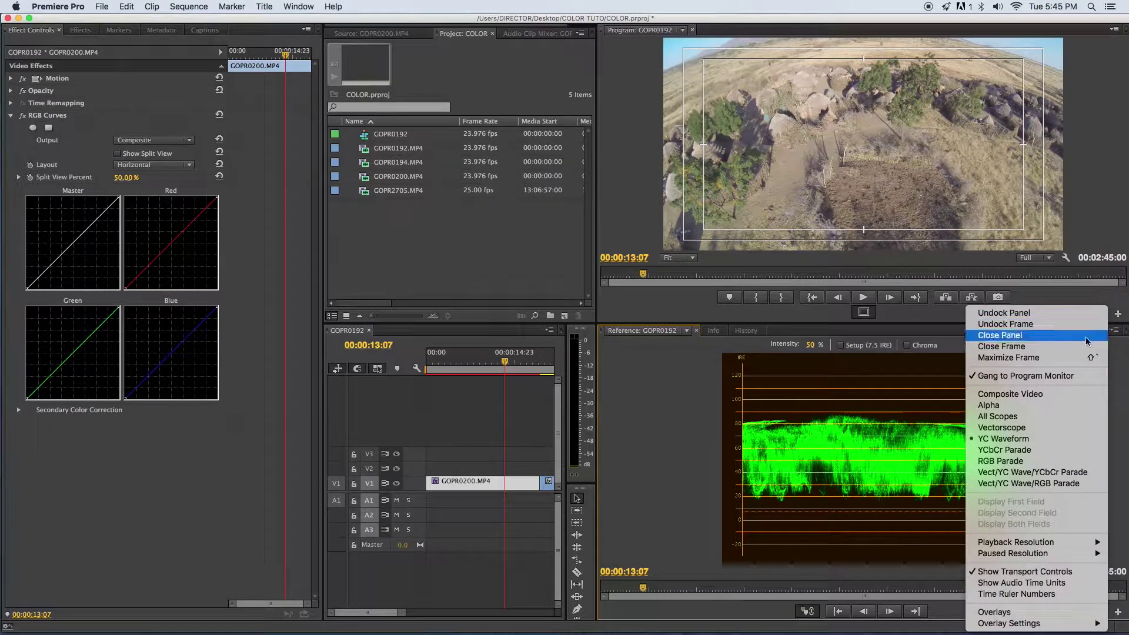
click(1037, 468)
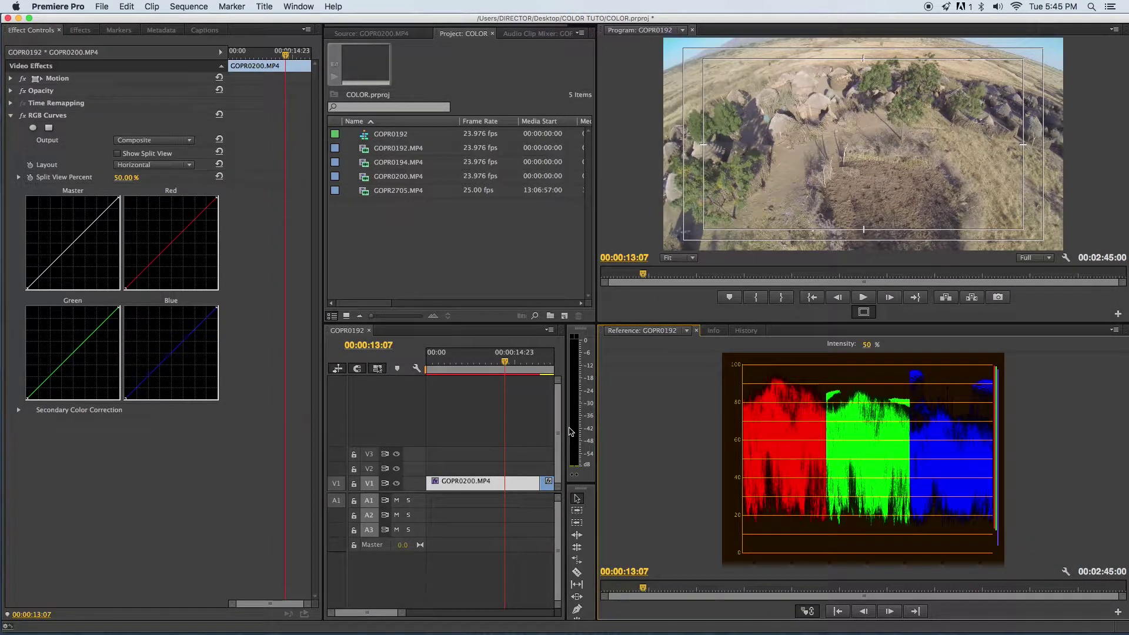
Display the combined Vect/YC Wave/RGB Parade scopes and make the Reference monitor slightly taller
click(1114, 330)
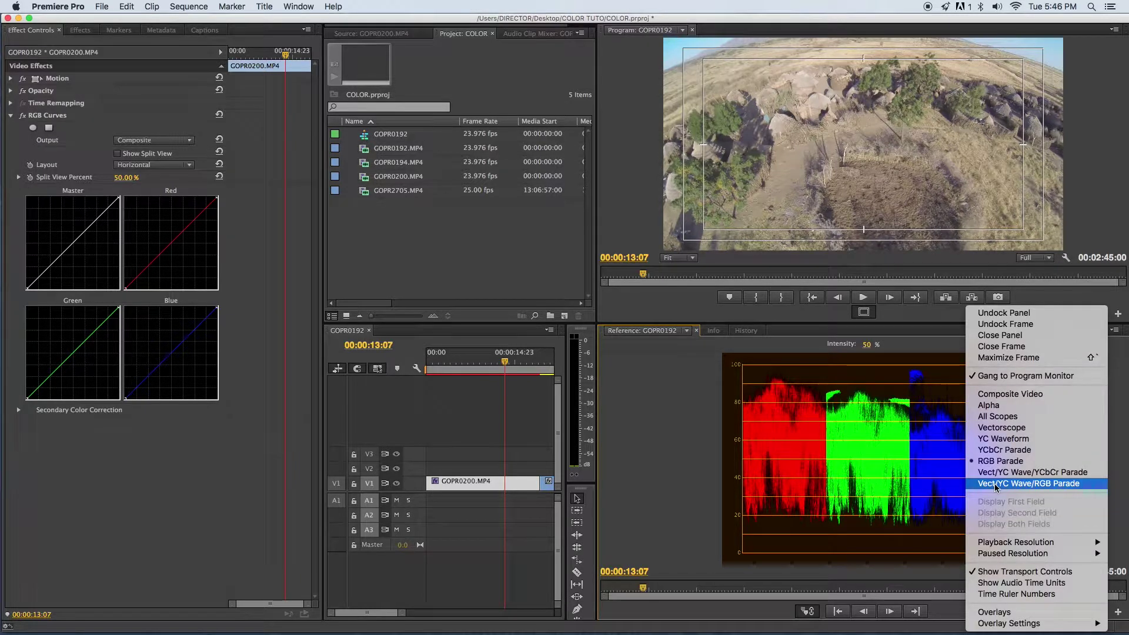
click(994, 483)
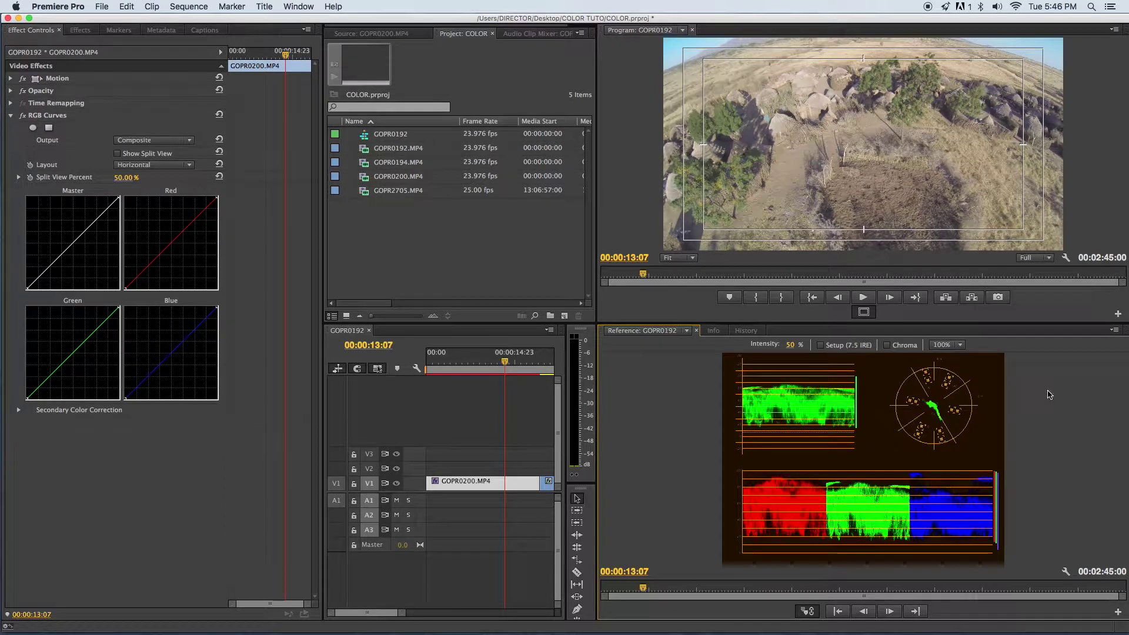
drag(1088, 324, 1087, 302)
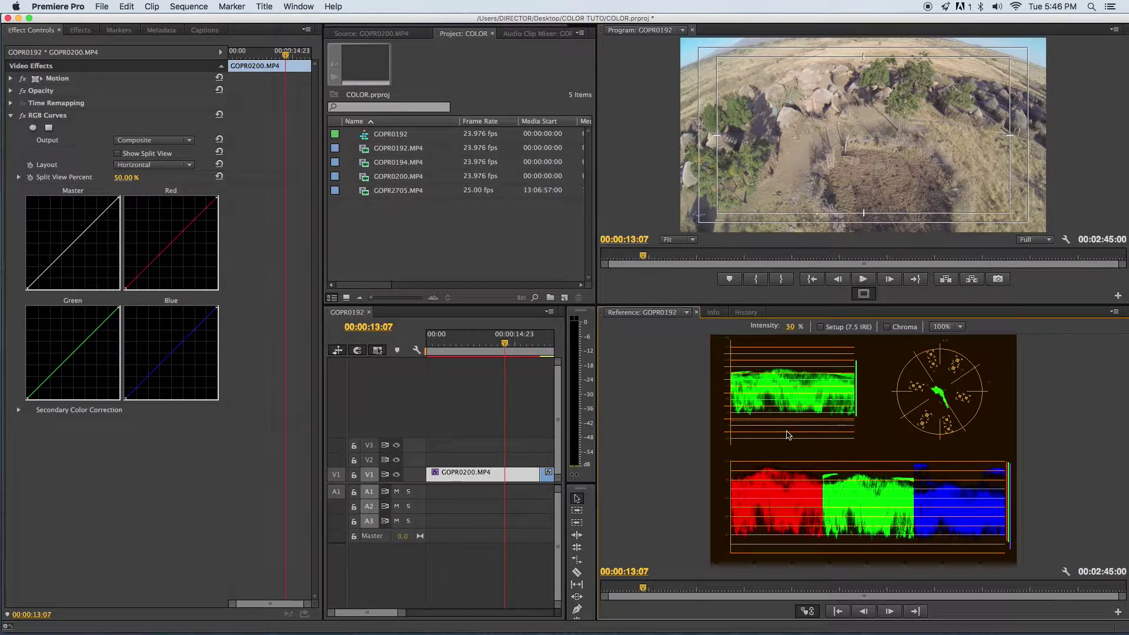
Scrub and play through the GOPR0192 sequence to review its clips alongside the color scopes
click(441, 403)
click(485, 336)
drag(484, 337, 481, 345)
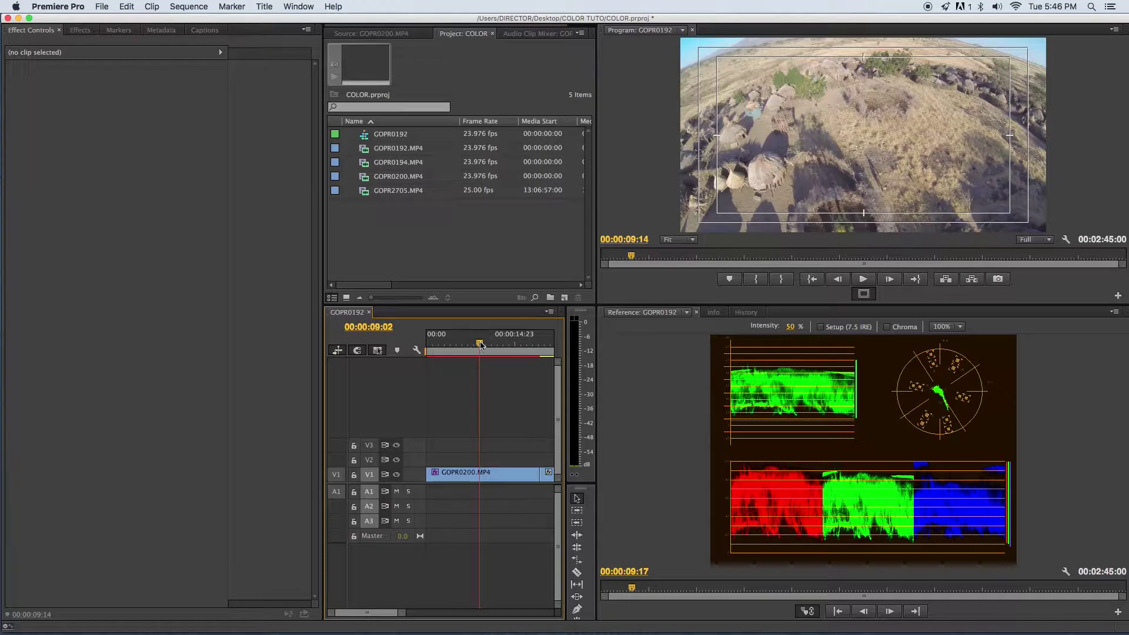
click(505, 475)
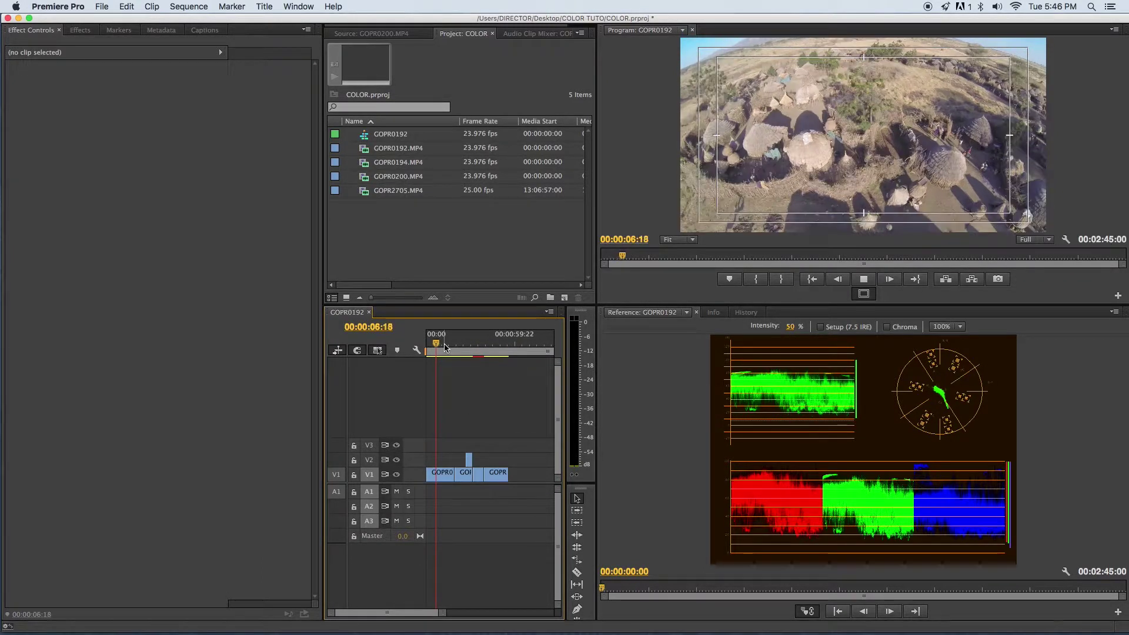
click(447, 344)
drag(446, 344, 446, 344)
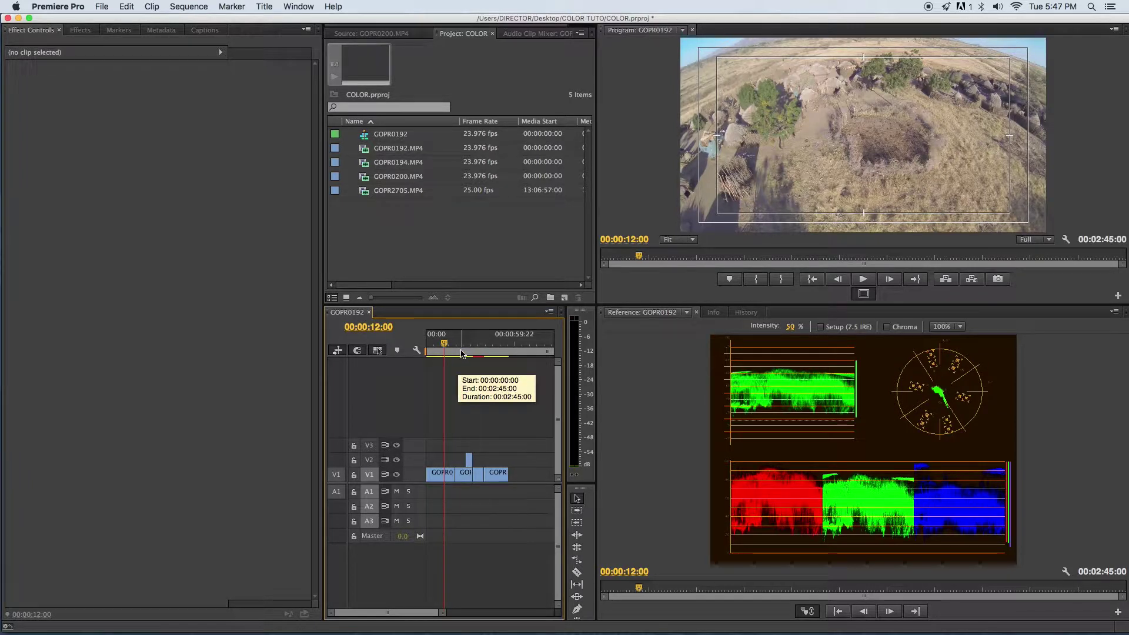
click(461, 347)
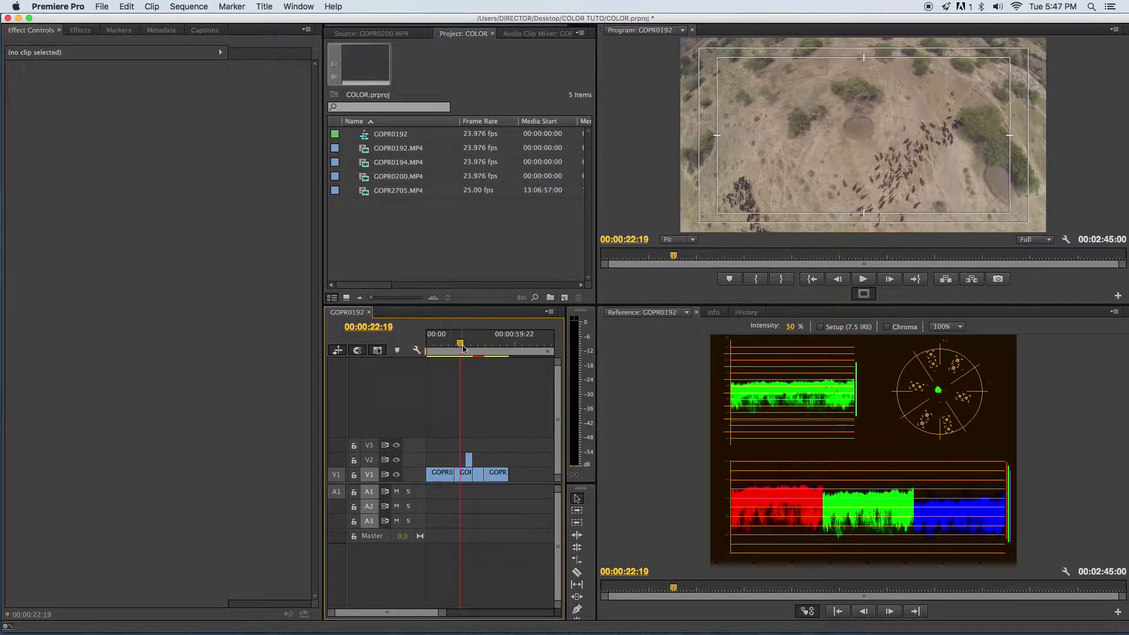
key(j)
key(l)
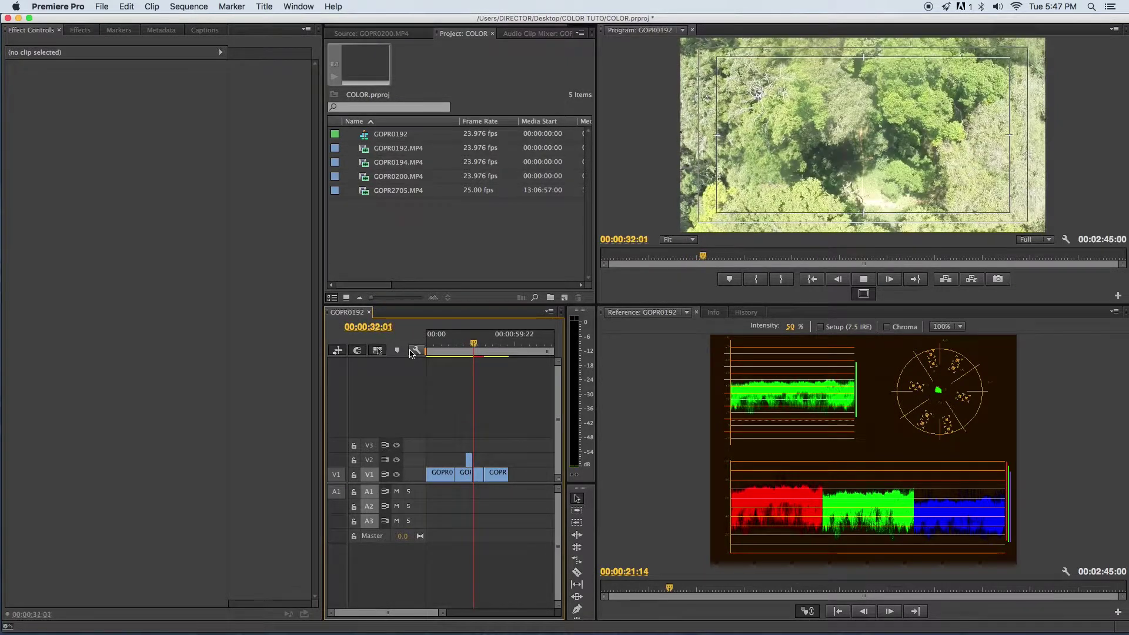
key(space)
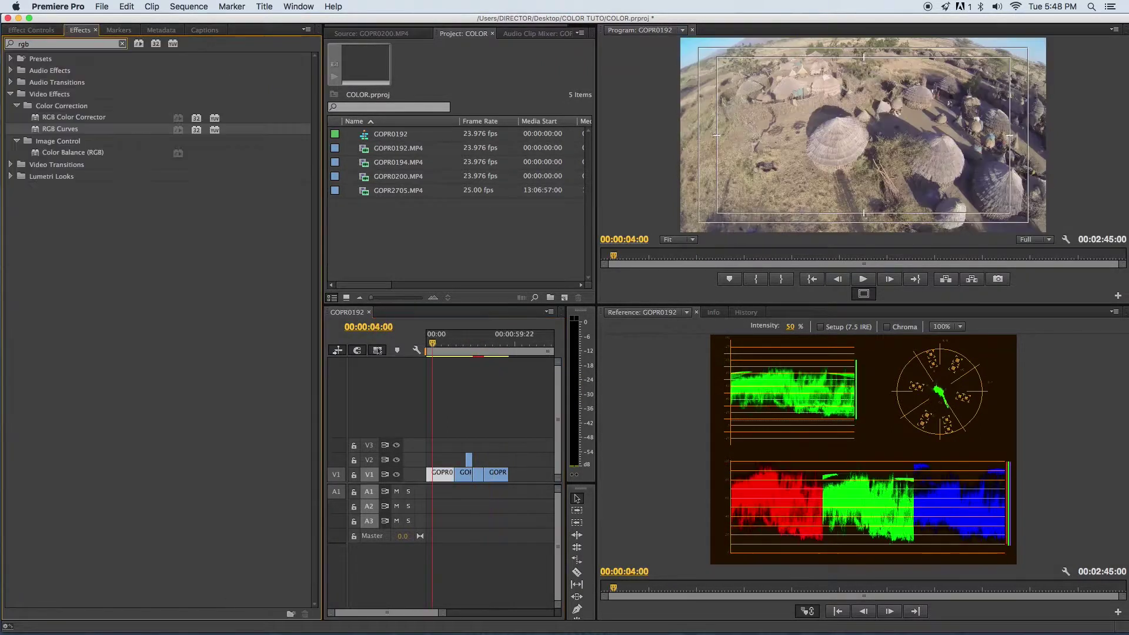
Apply RGB Curves to the first clip on V1, GOPR0200.MP4, and show its effect settings
drag(41, 129, 440, 477)
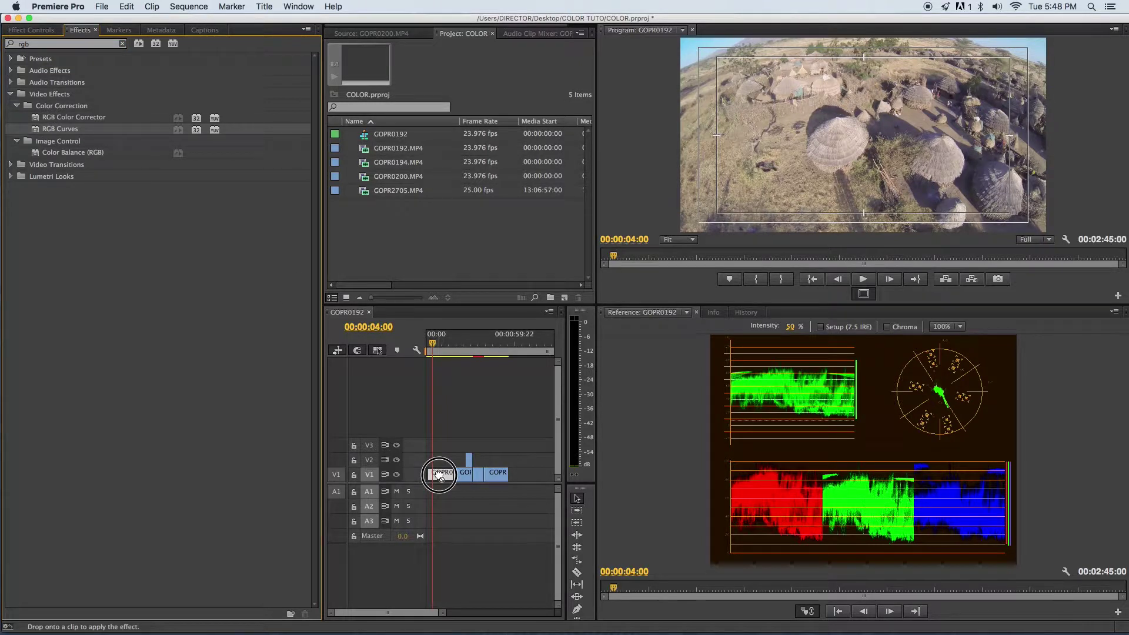
drag(440, 477, 440, 477)
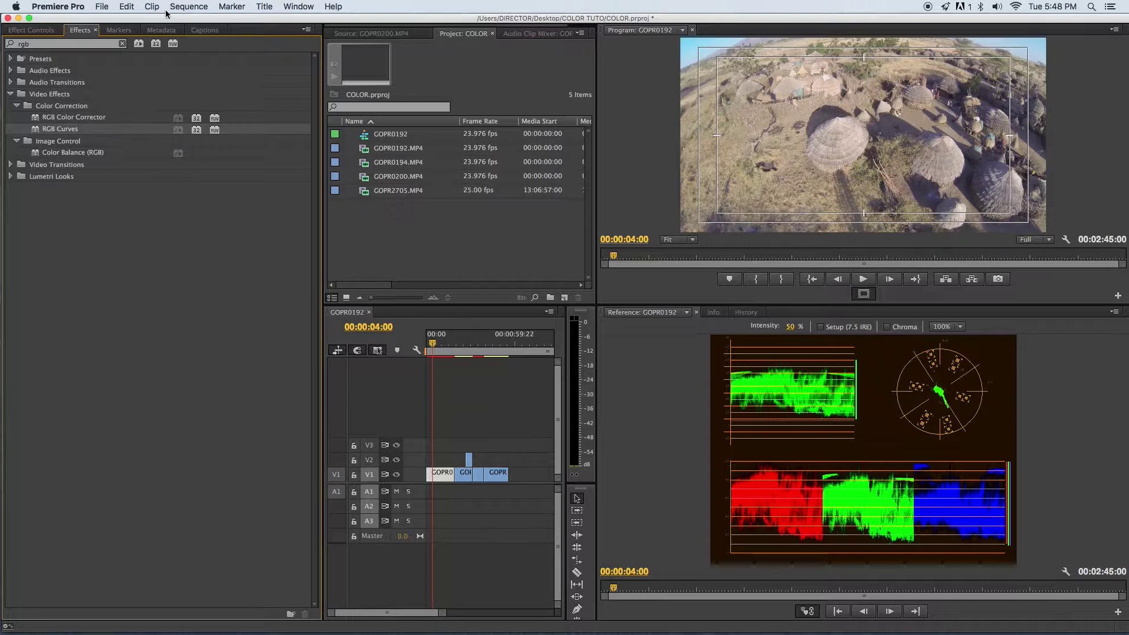
click(27, 30)
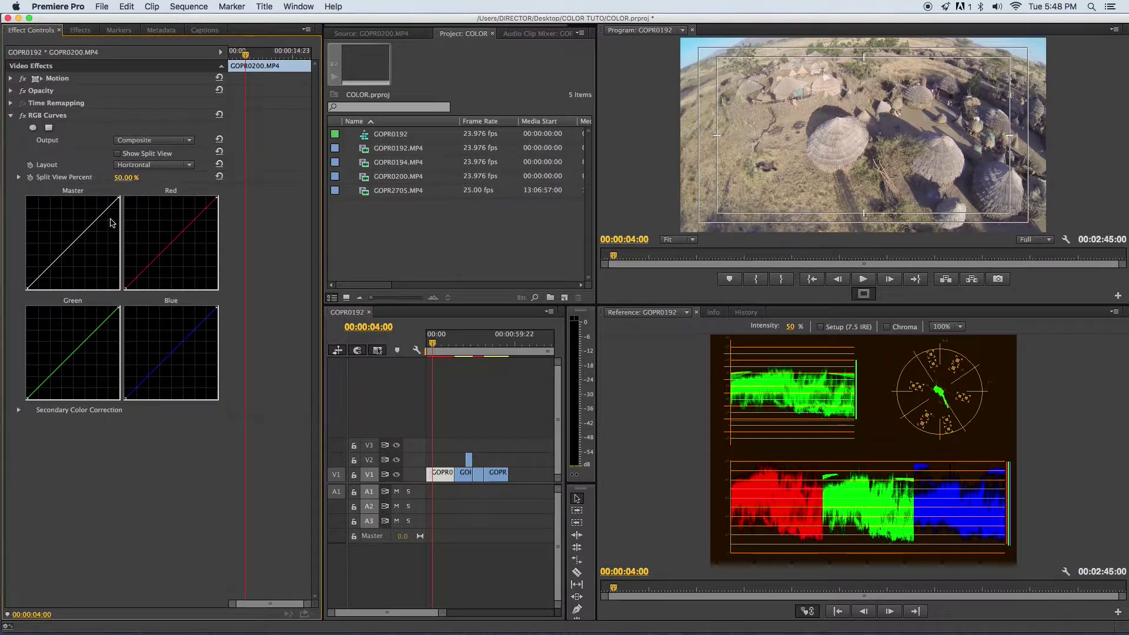
Select the first clip on V1, GOPR0200.MP4, and enlarge the Reference monitor to inspect the scopes in detail
click(465, 424)
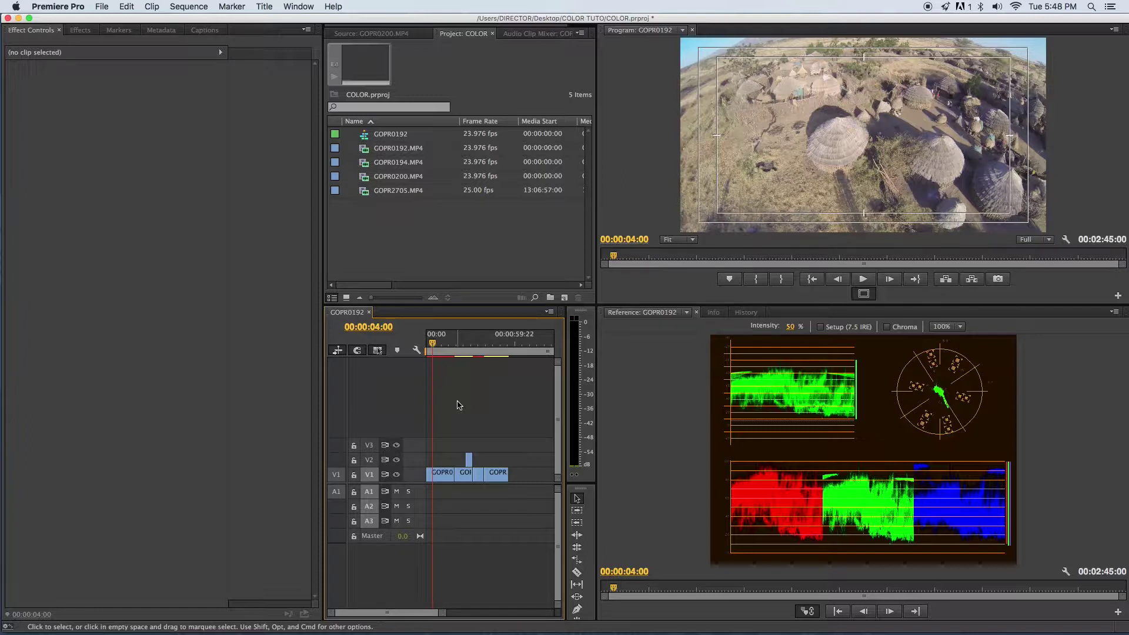
click(437, 476)
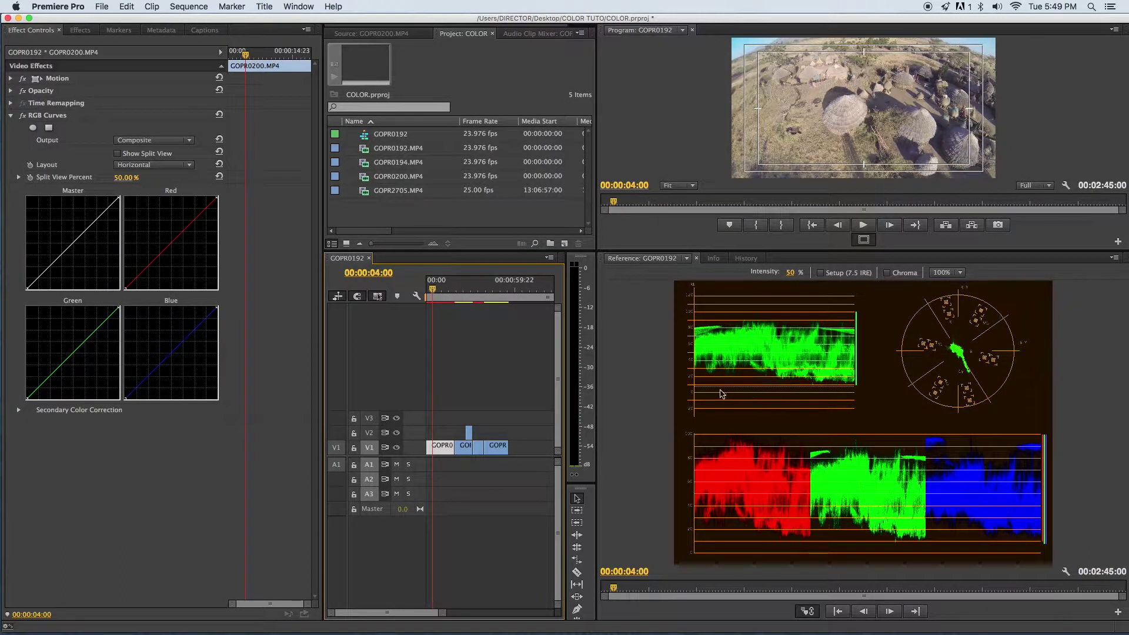
drag(762, 252, 766, 174)
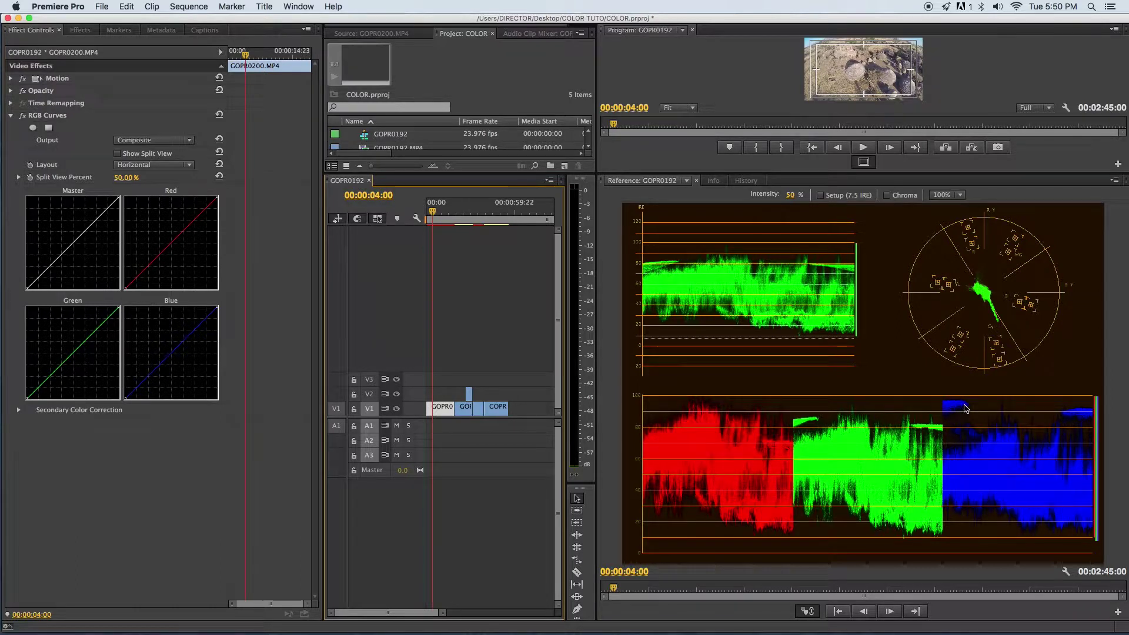
Lower the highlight end of GOPR0200.MP4's Blue curve very slightly, and give the Program monitor more height to judge the image
drag(217, 308, 221, 314)
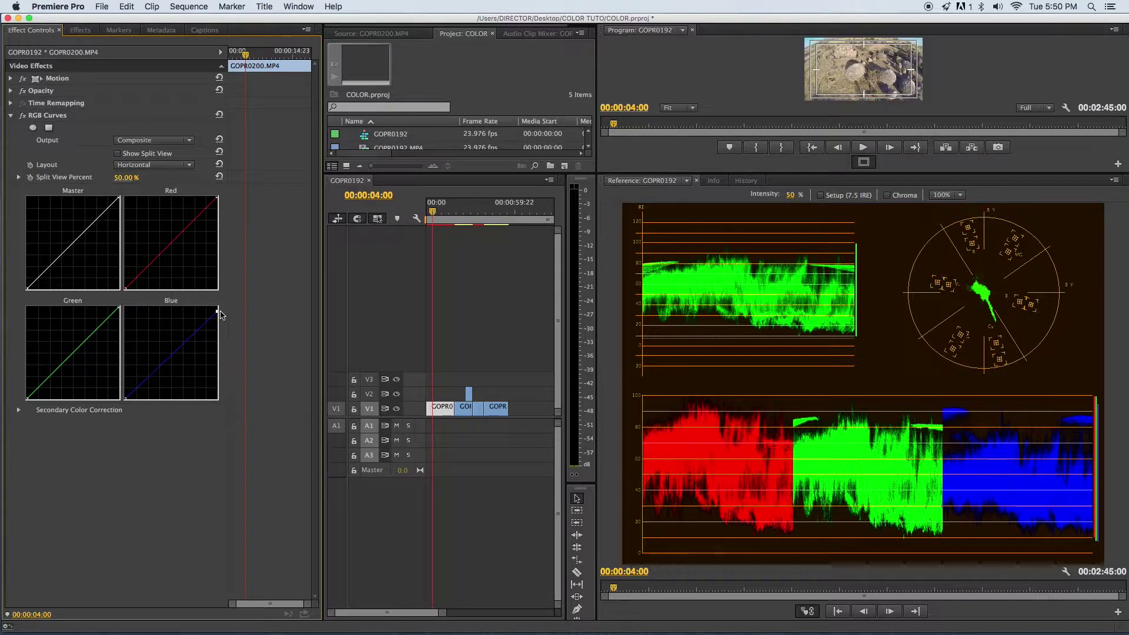
drag(753, 173, 751, 224)
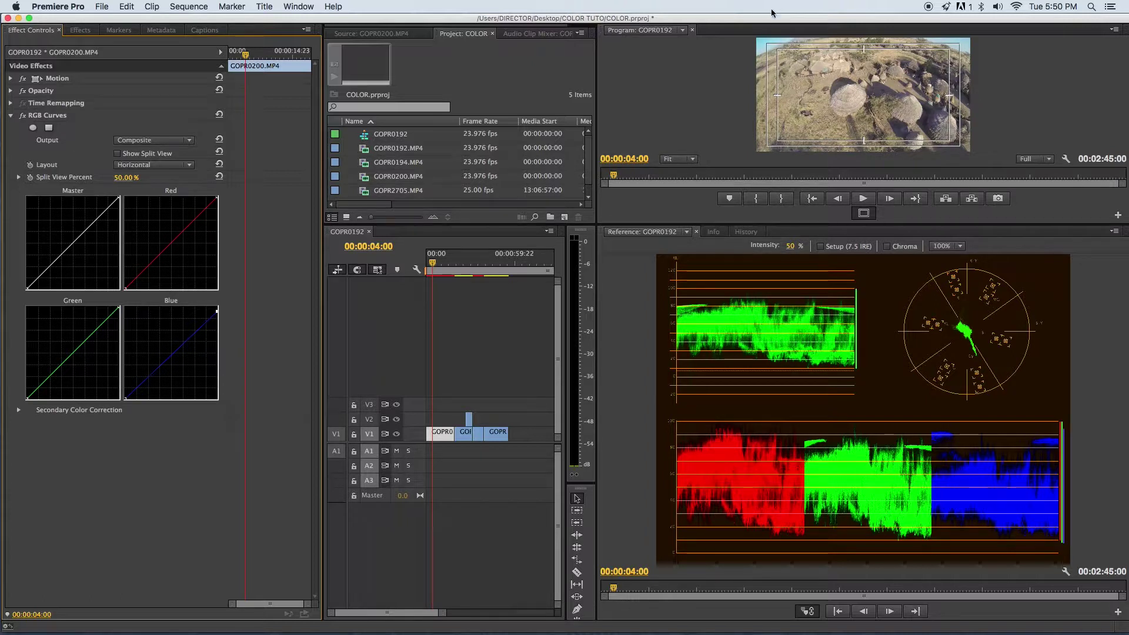
drag(217, 311, 220, 309)
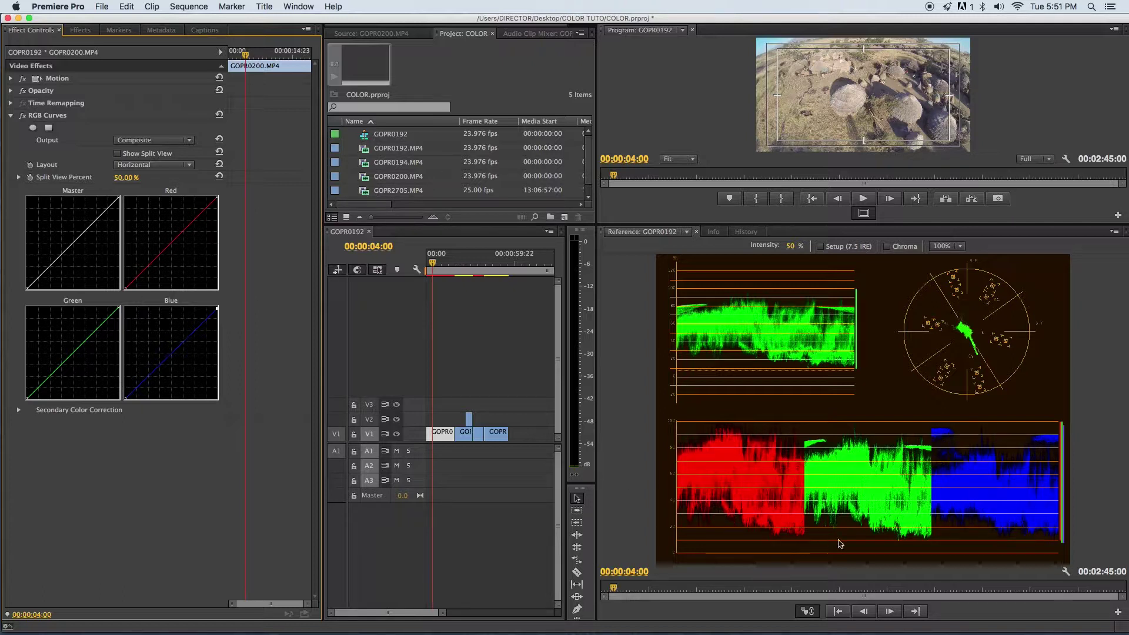
key(super+s)
Shift the Master curve's black point inward to deepen GOPR0200.MP4's shadows, and lower its white point slightly
click(29, 289)
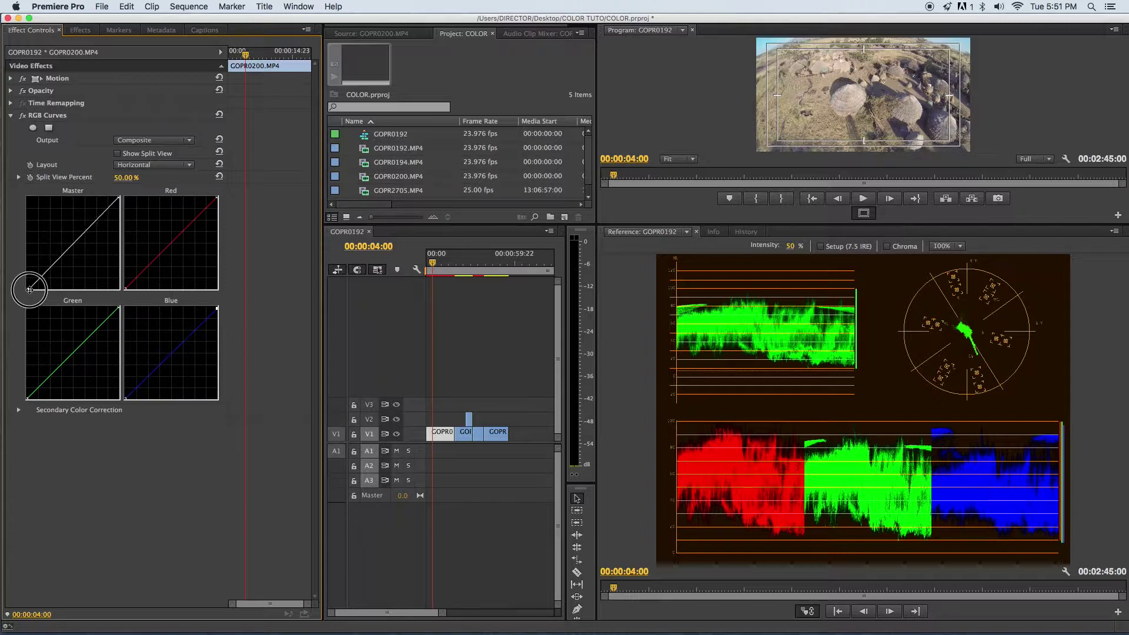
drag(29, 290, 37, 296)
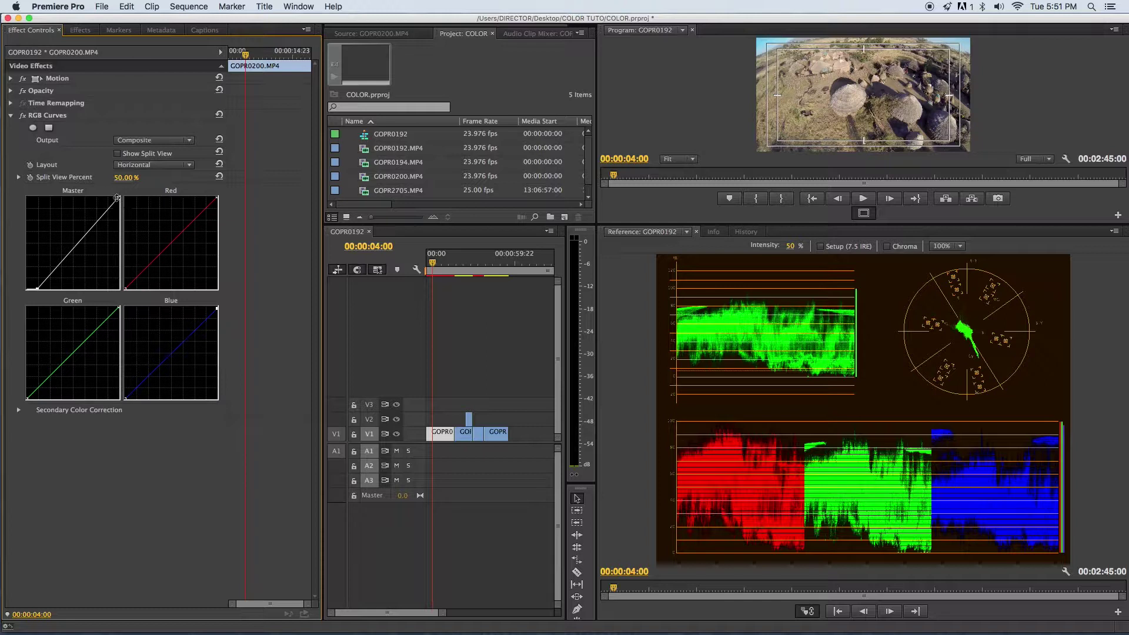
drag(118, 199, 122, 203)
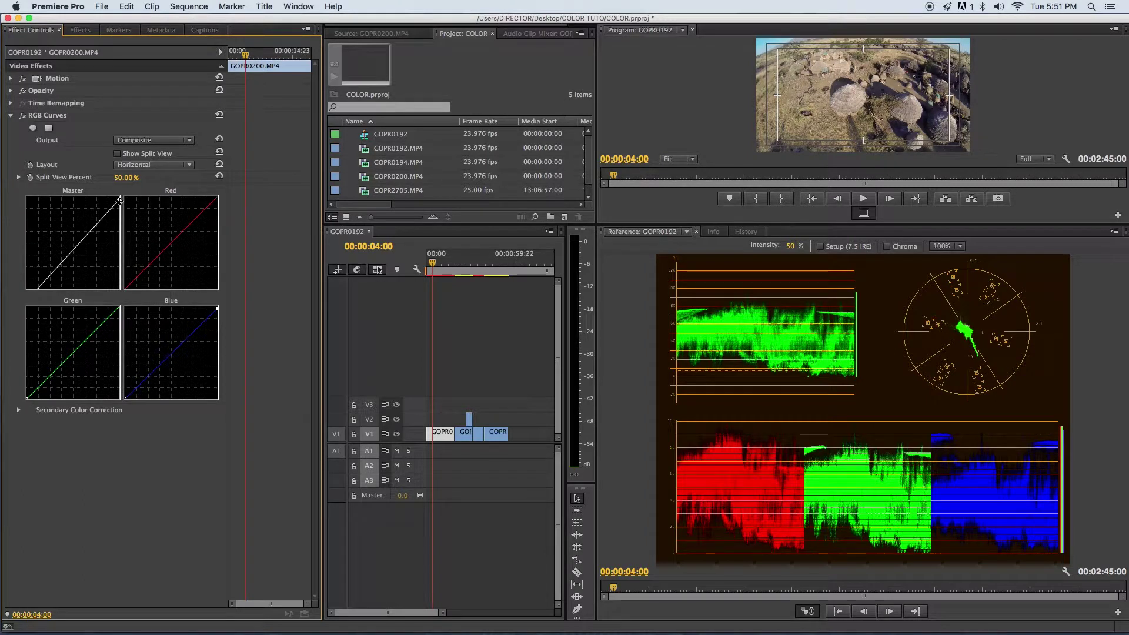
drag(119, 201, 134, 233)
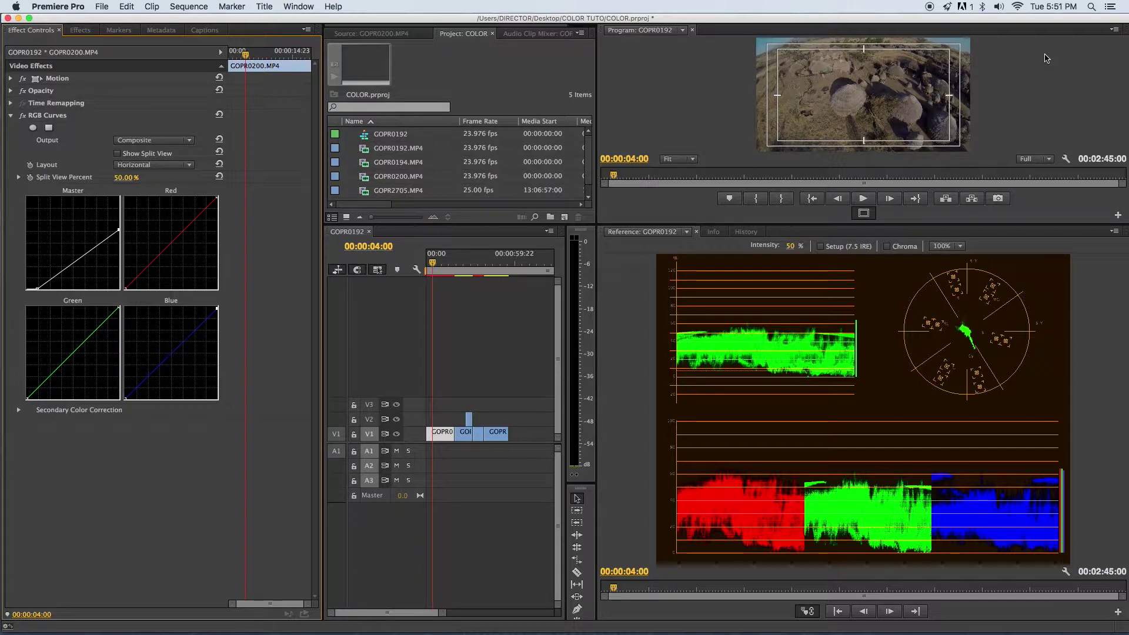
drag(119, 229, 123, 206)
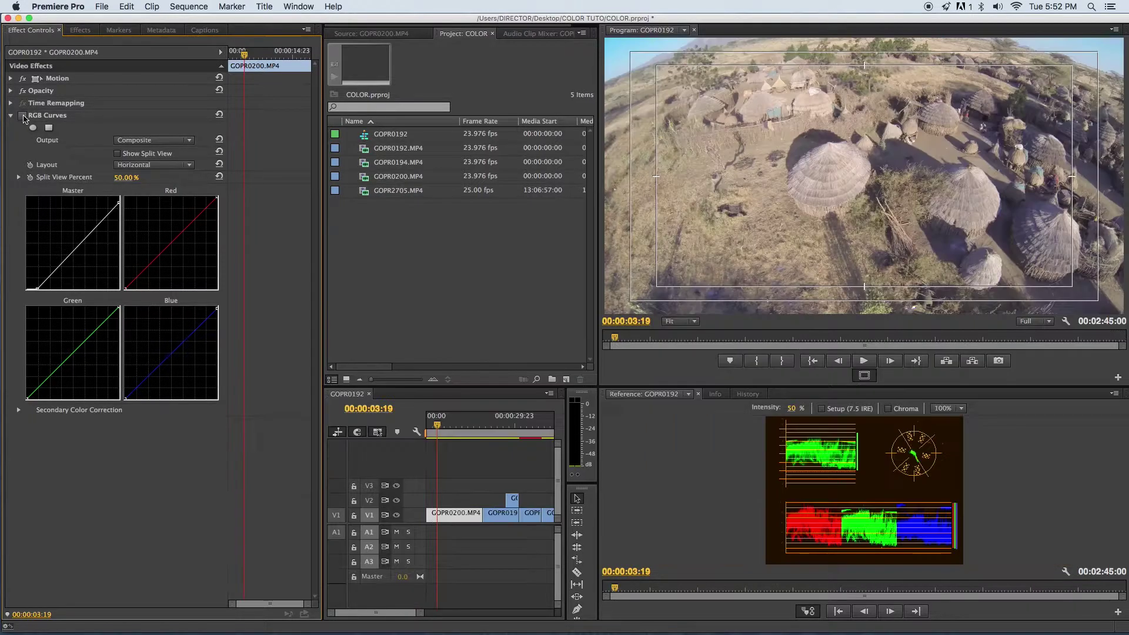
Compare GOPR0200.MP4 with RGB Curves switched off and on, and scrub through the clip to review the correction
click(23, 115)
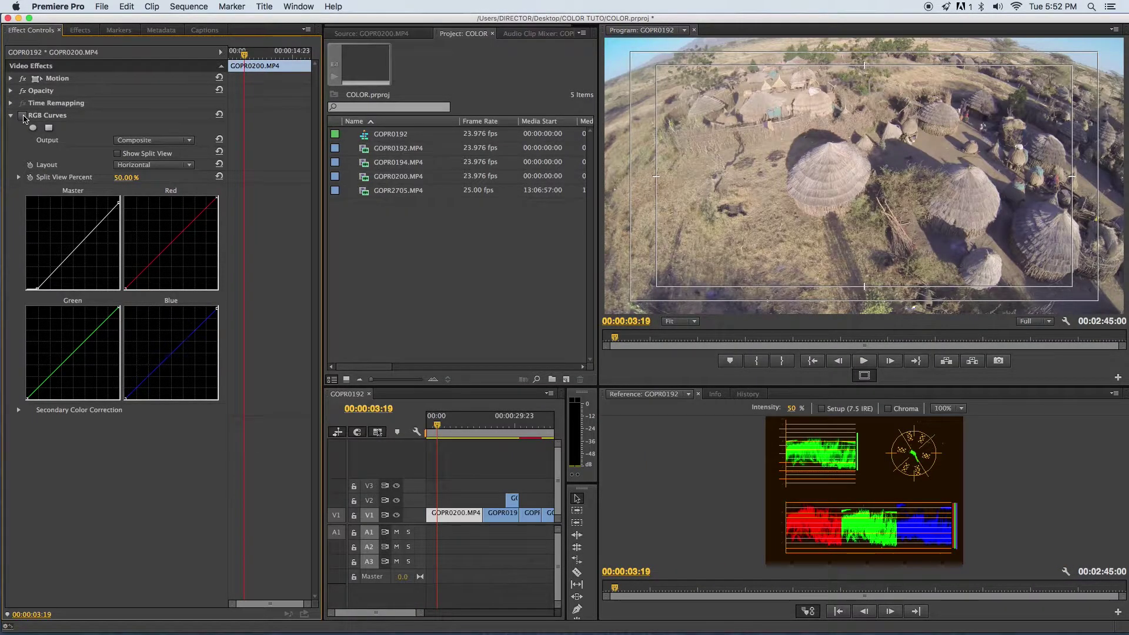
click(22, 116)
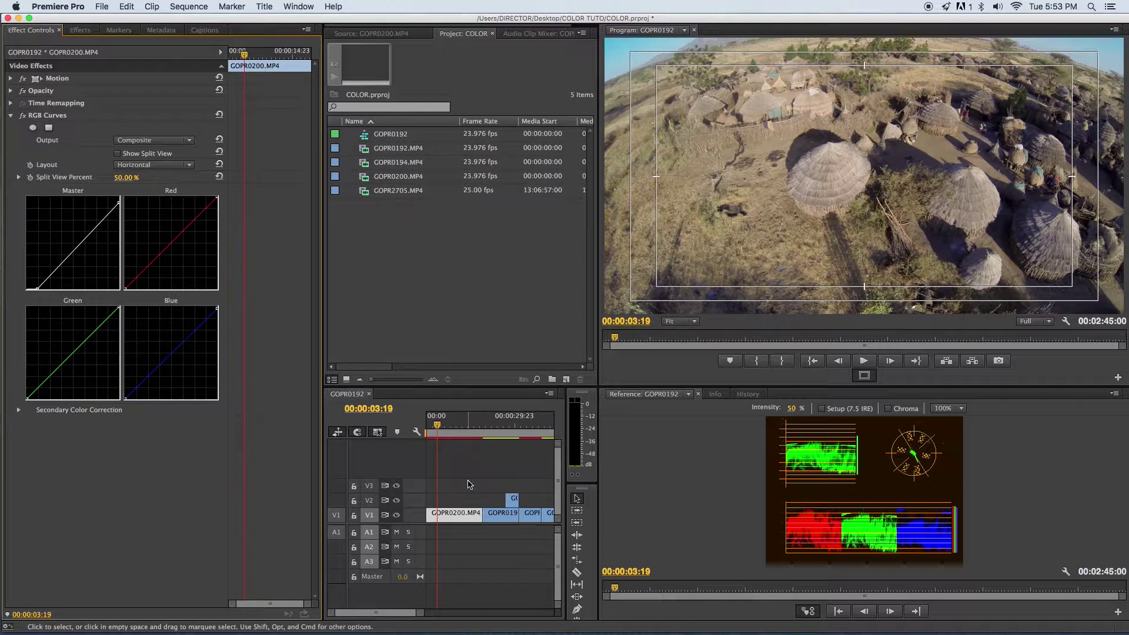
click(449, 427)
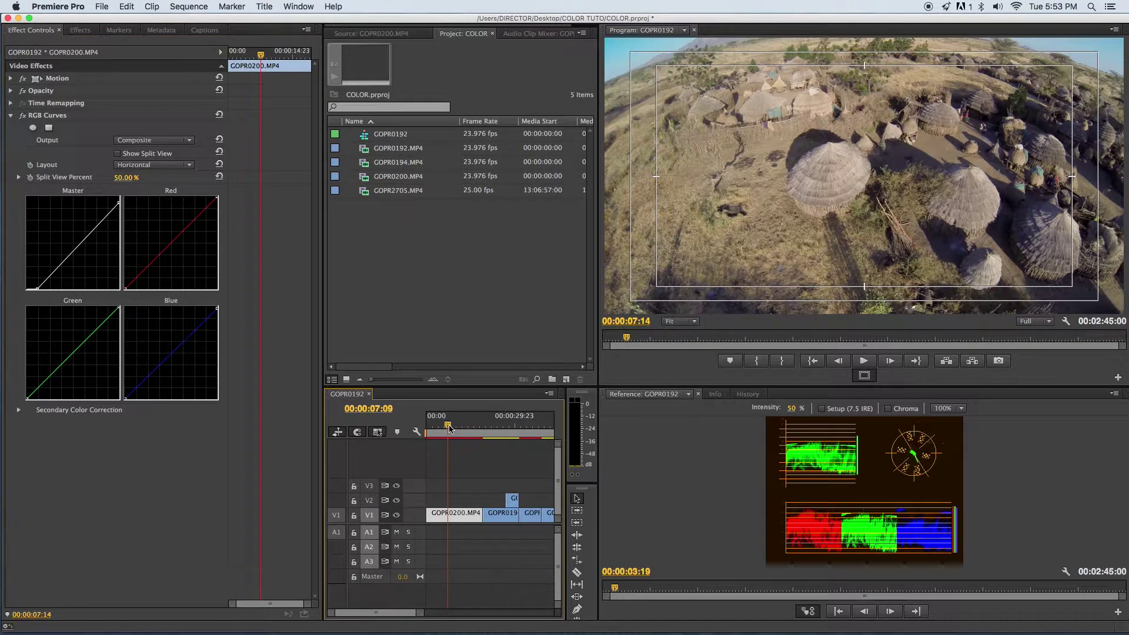
click(460, 425)
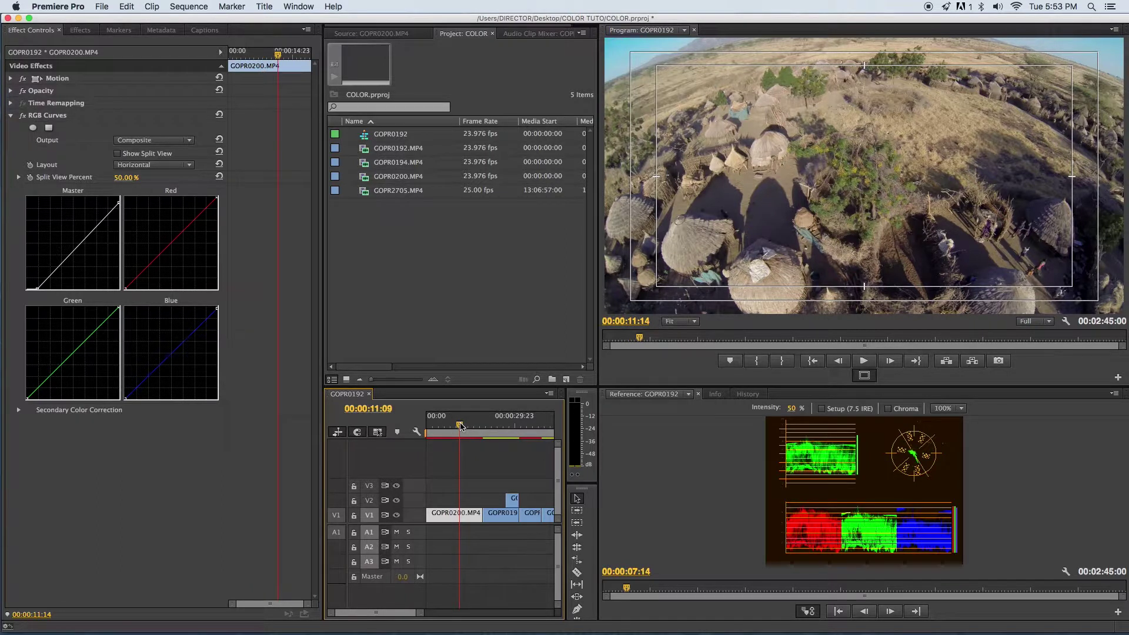
click(440, 425)
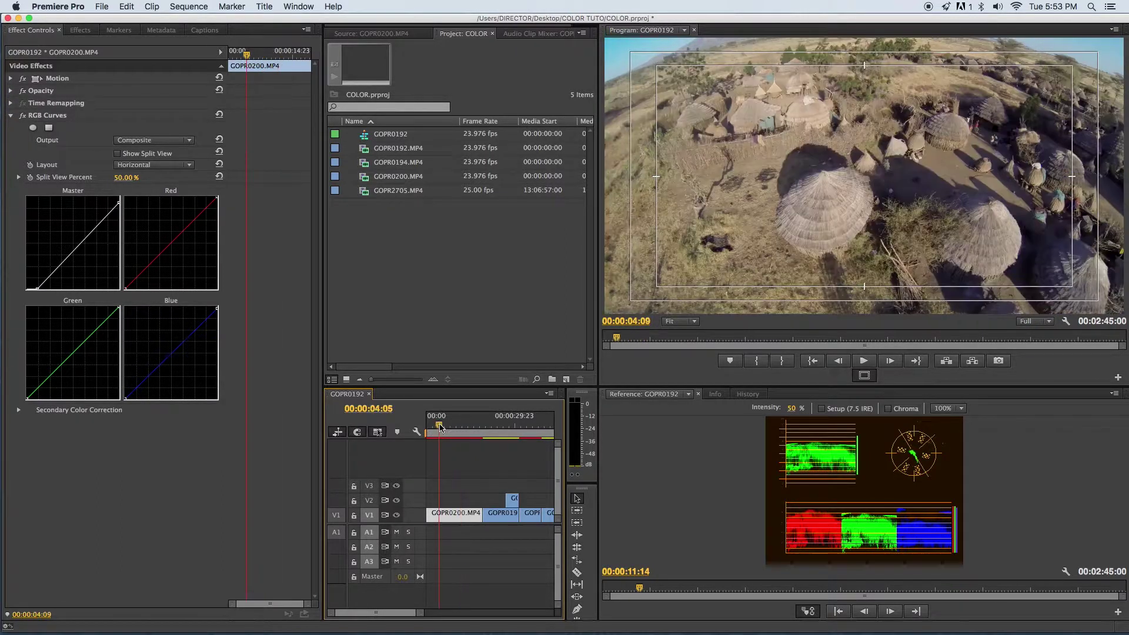
click(468, 424)
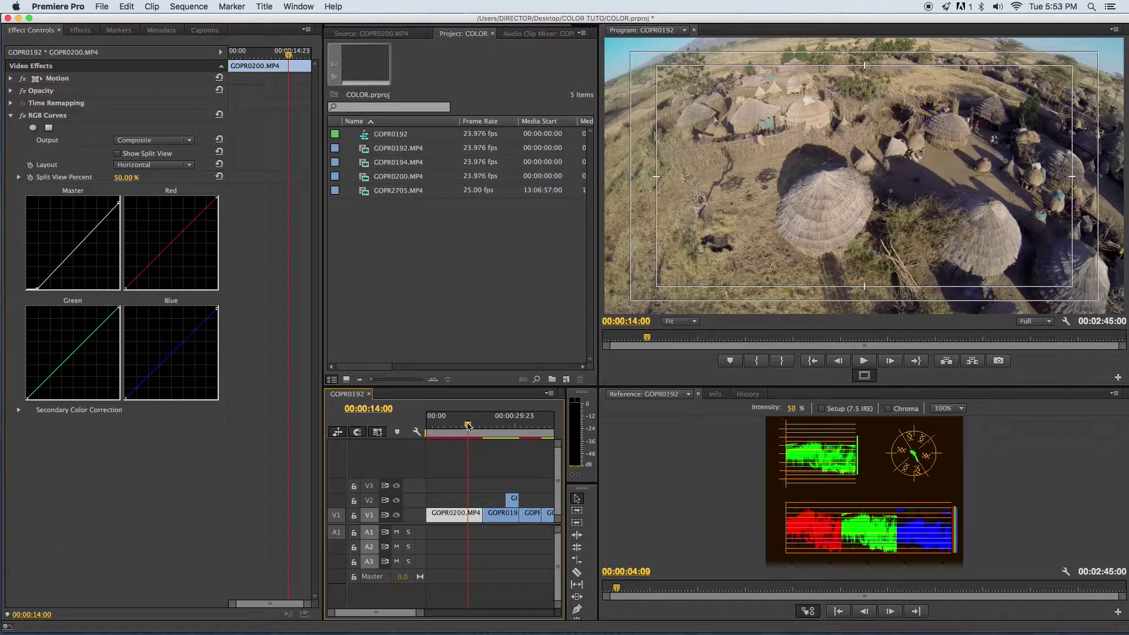
click(475, 424)
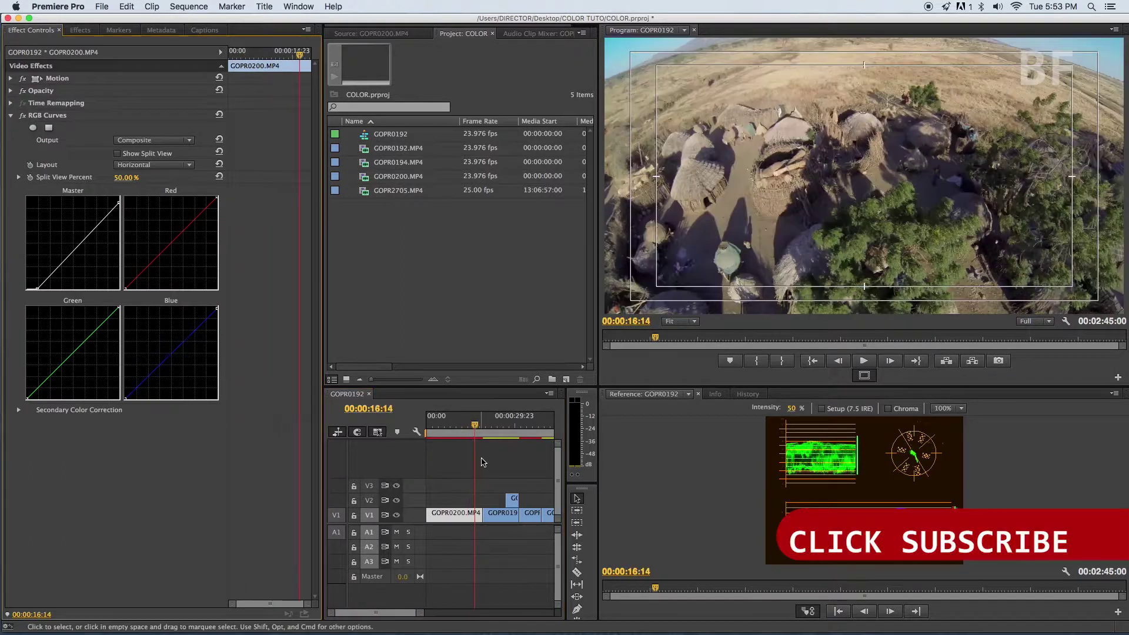
click(24, 116)
click(23, 116)
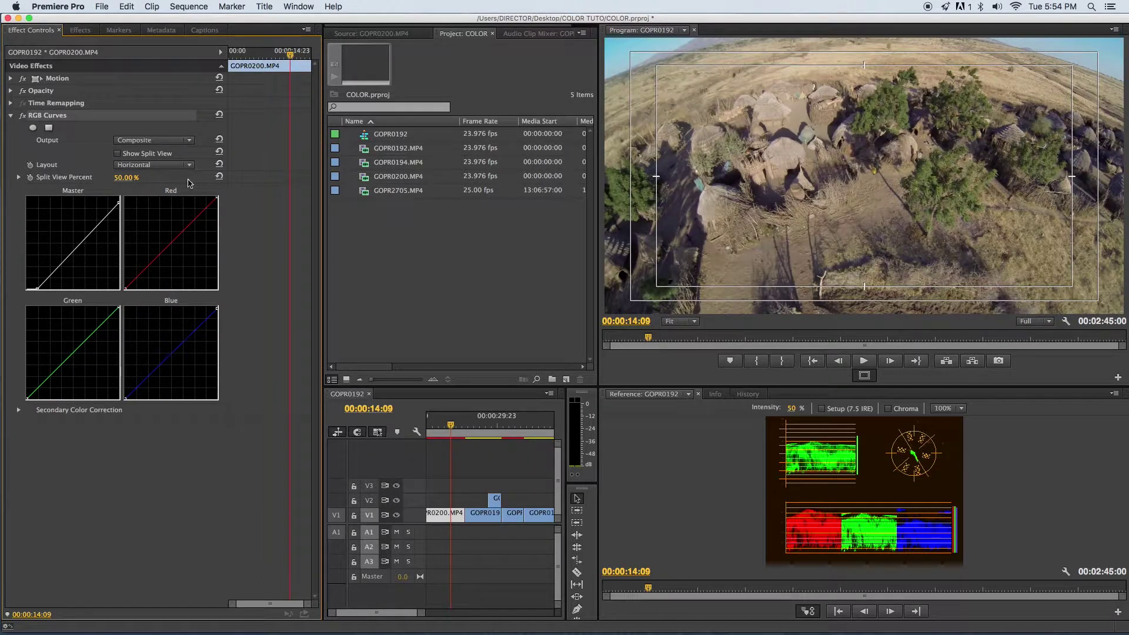
Paste the RGB Curves effect from GOPR0200.MP4 onto the next V1 clip, GOPR0194.MP4, and reset its curves to default
click(488, 514)
click(477, 434)
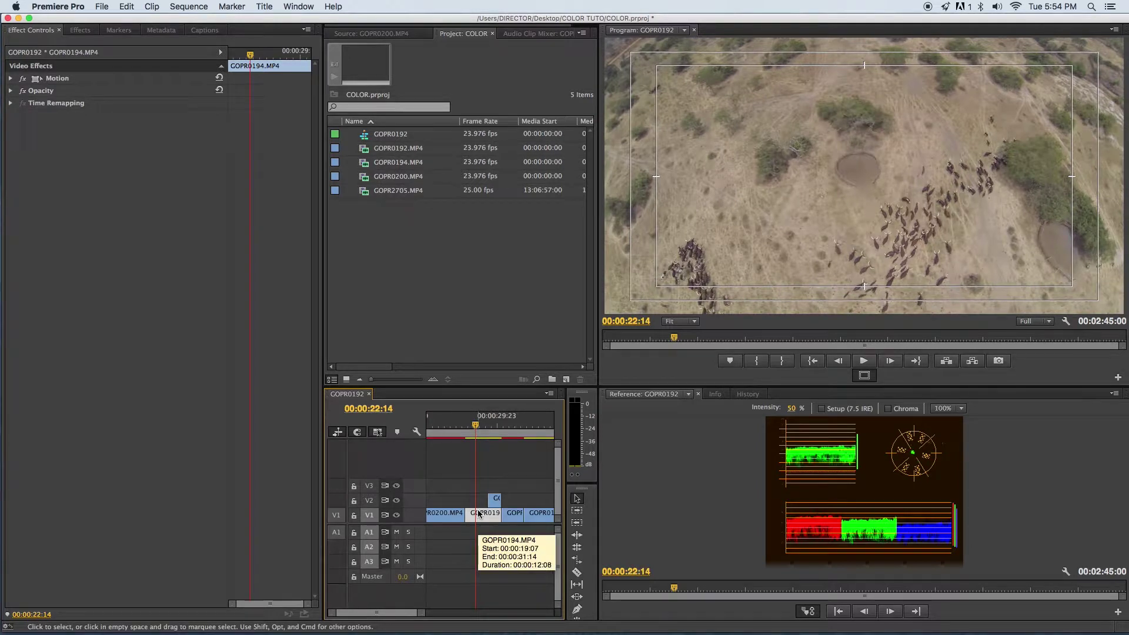
drag(486, 519, 479, 514)
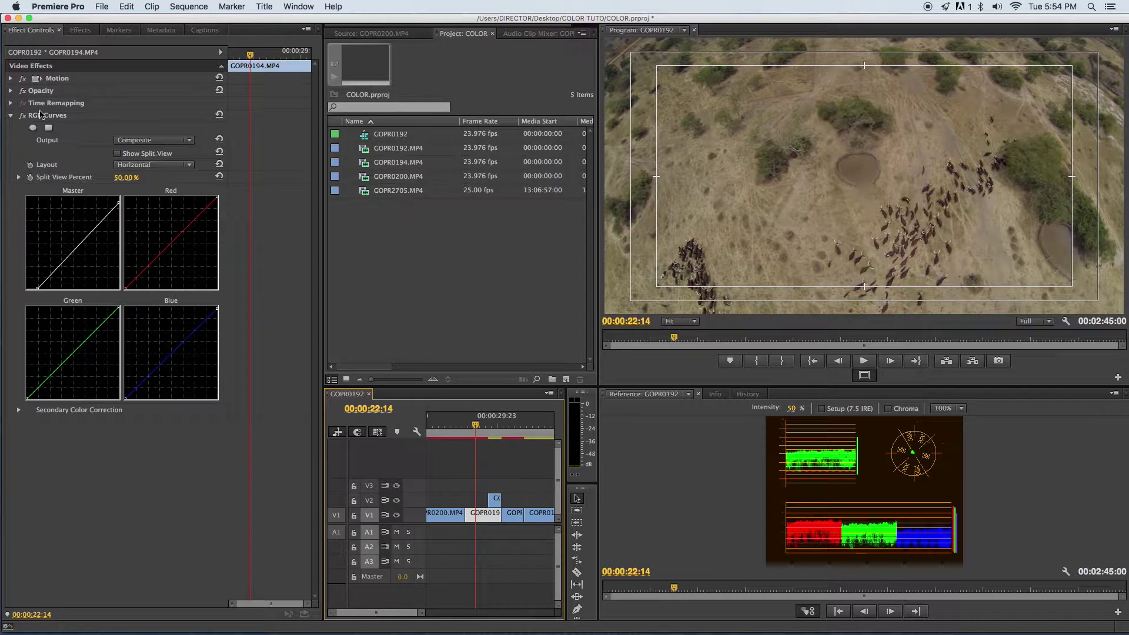
click(220, 115)
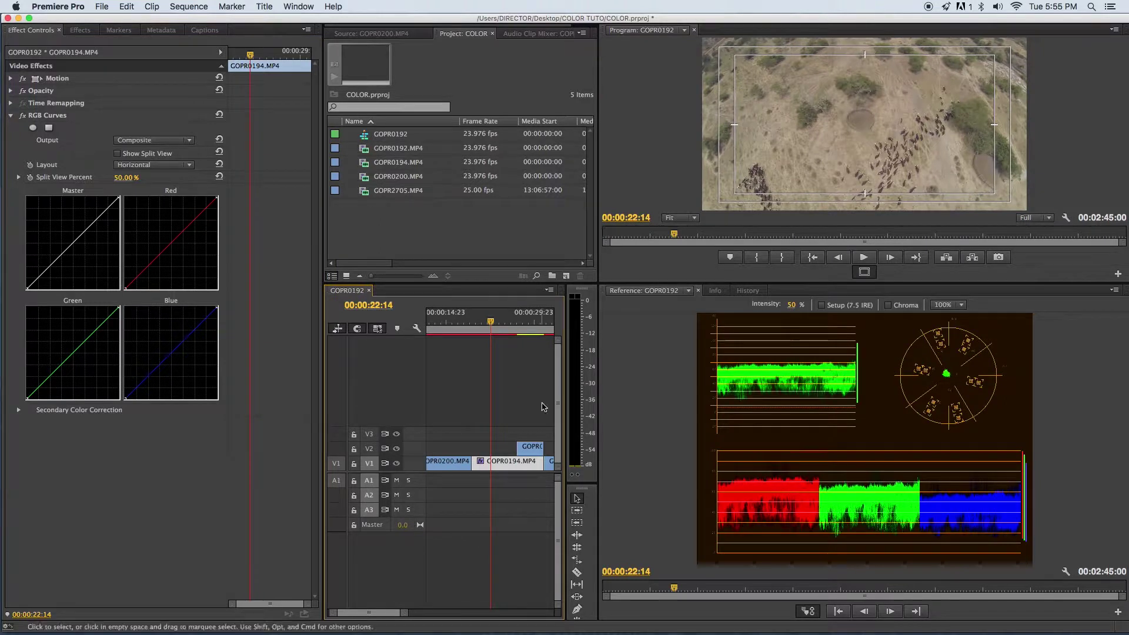
Lower and fine-tune the highlight ends of GOPR0194.MP4's Red and Green curves to bring them closer to blue in the RGB Parade
drag(218, 199, 220, 209)
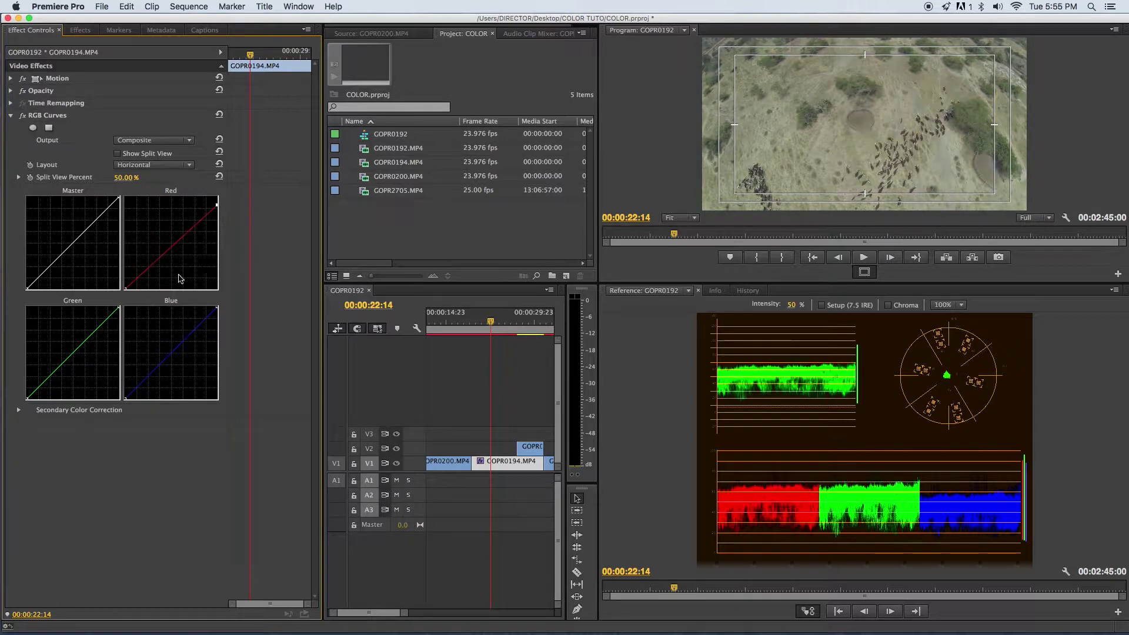
drag(120, 308, 122, 316)
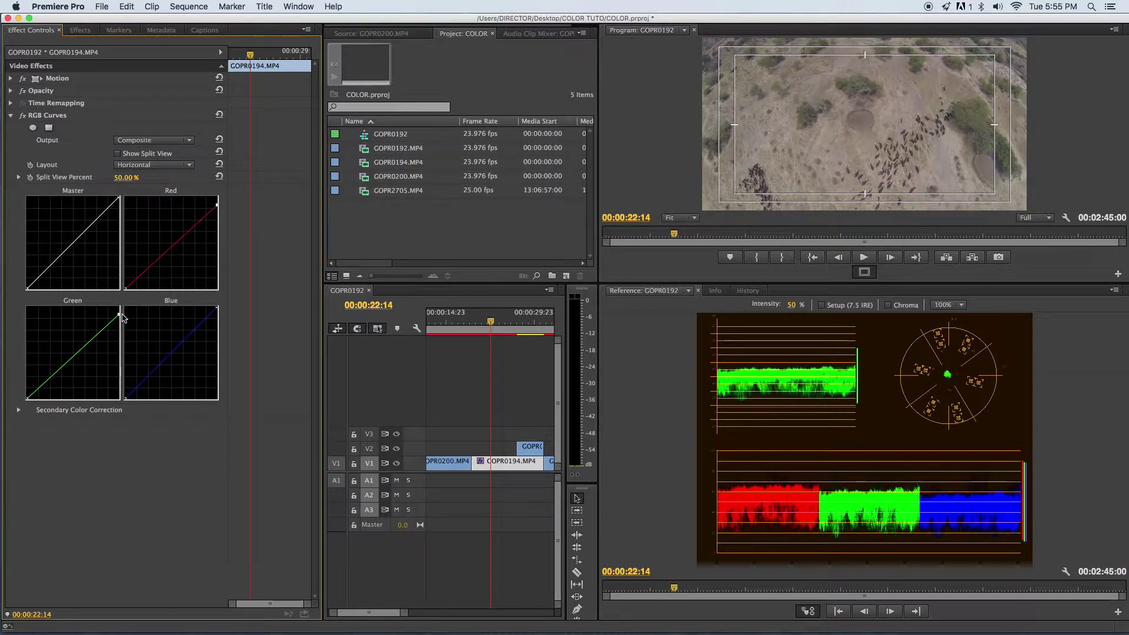
drag(217, 205, 220, 212)
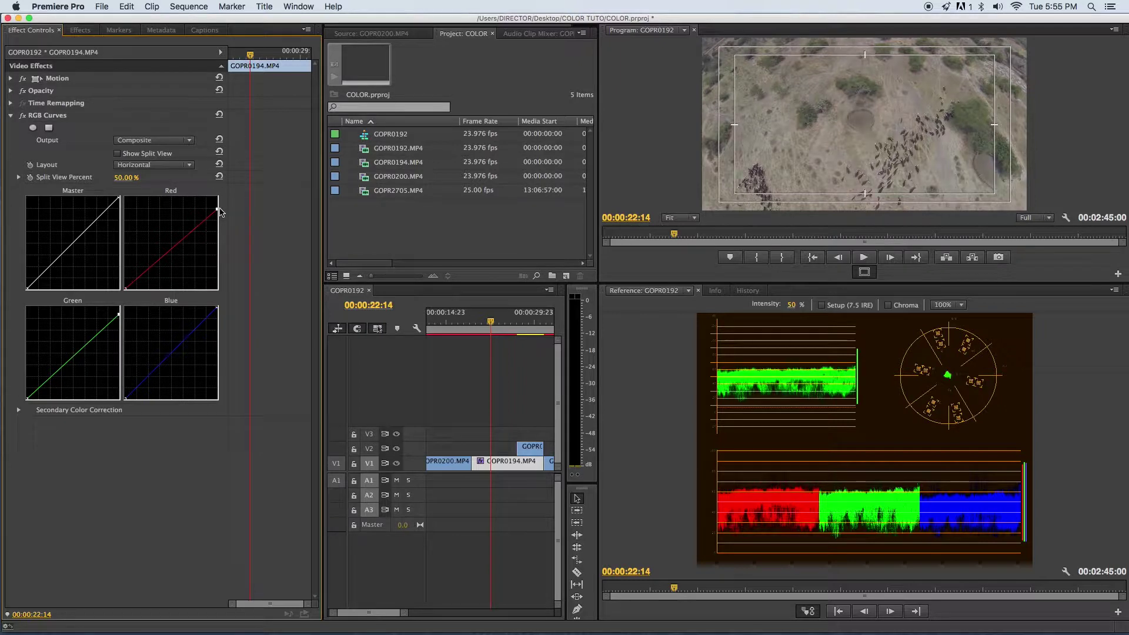
drag(220, 212, 218, 205)
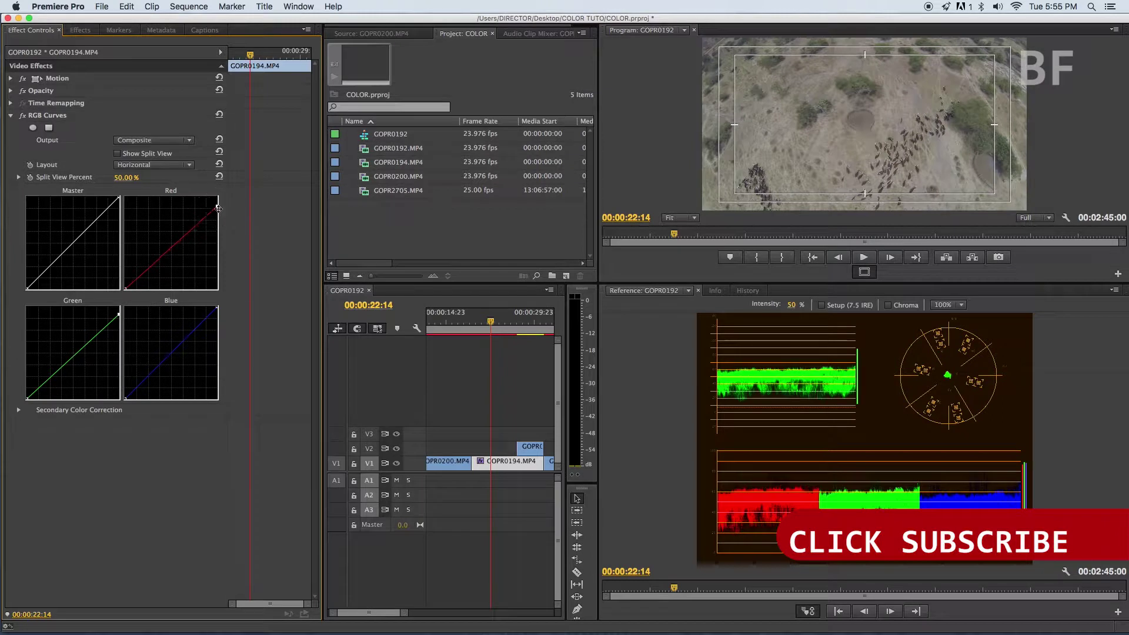
drag(120, 314, 121, 312)
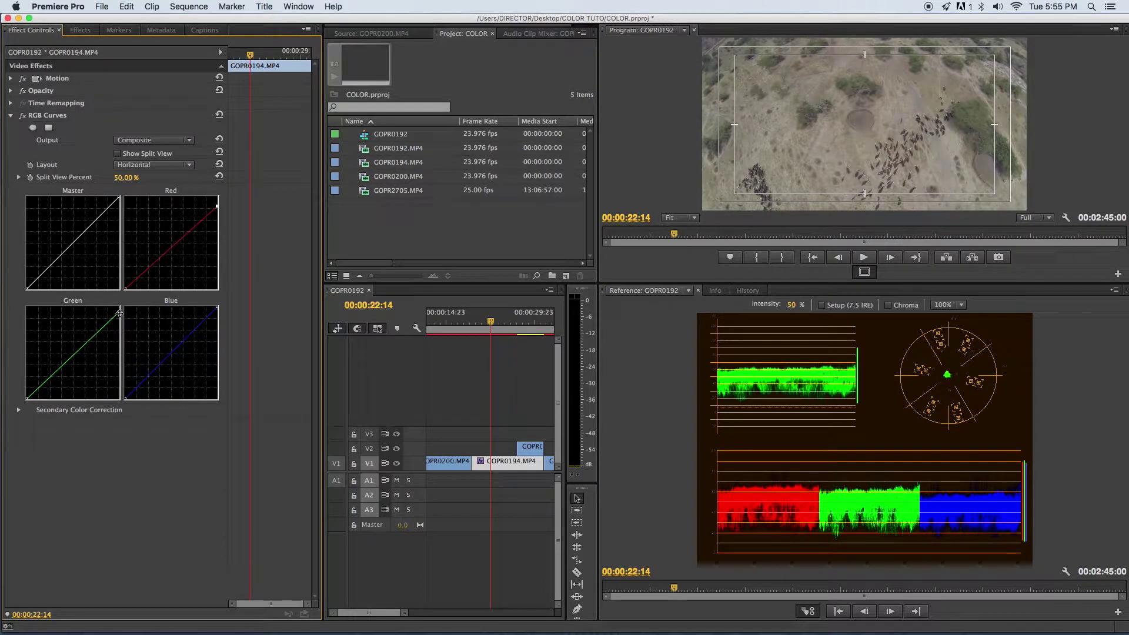
drag(119, 313, 121, 313)
click(120, 313)
click(120, 314)
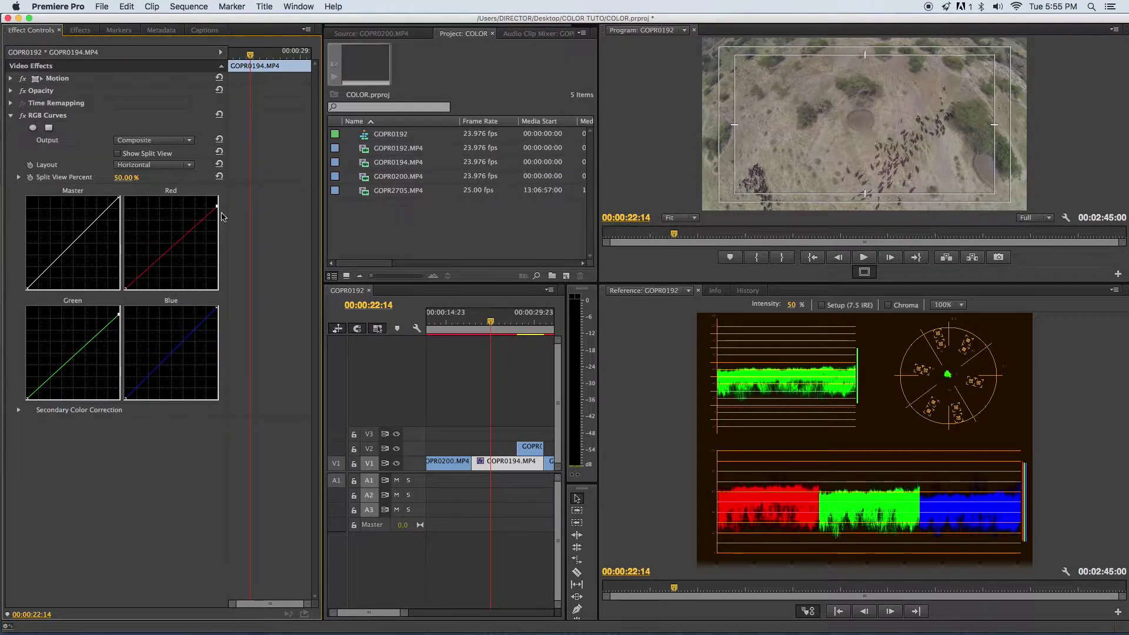
click(222, 207)
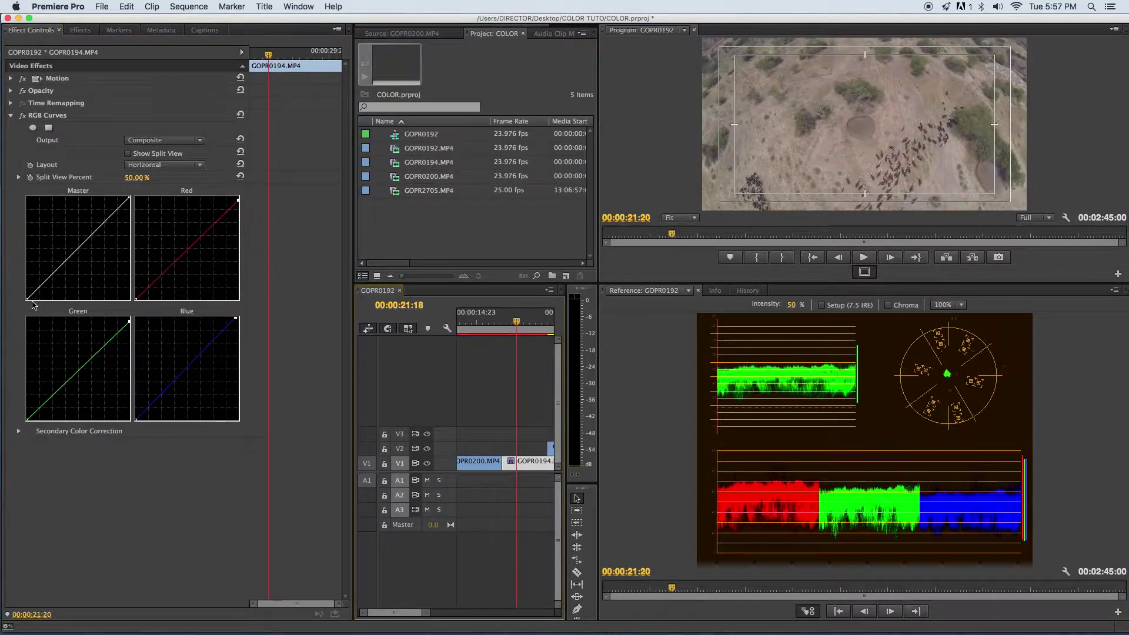
Move the Master curve's black point inward on GOPR0194.MP4 to bring the shadows near zero, using an enlarged Reference monitor
click(29, 300)
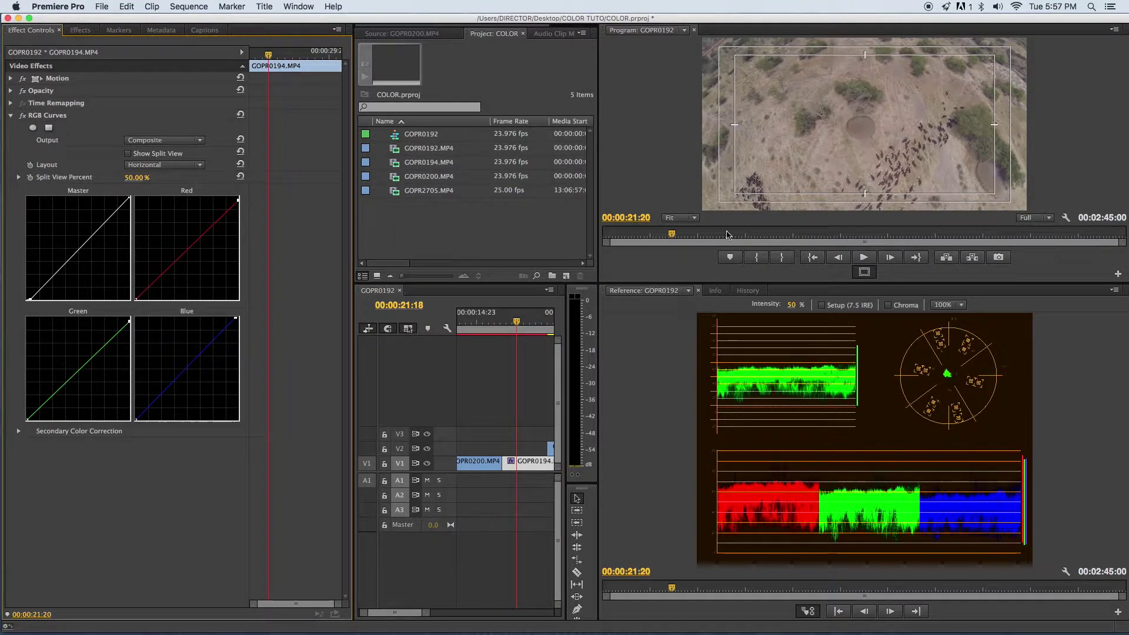
drag(752, 283, 754, 150)
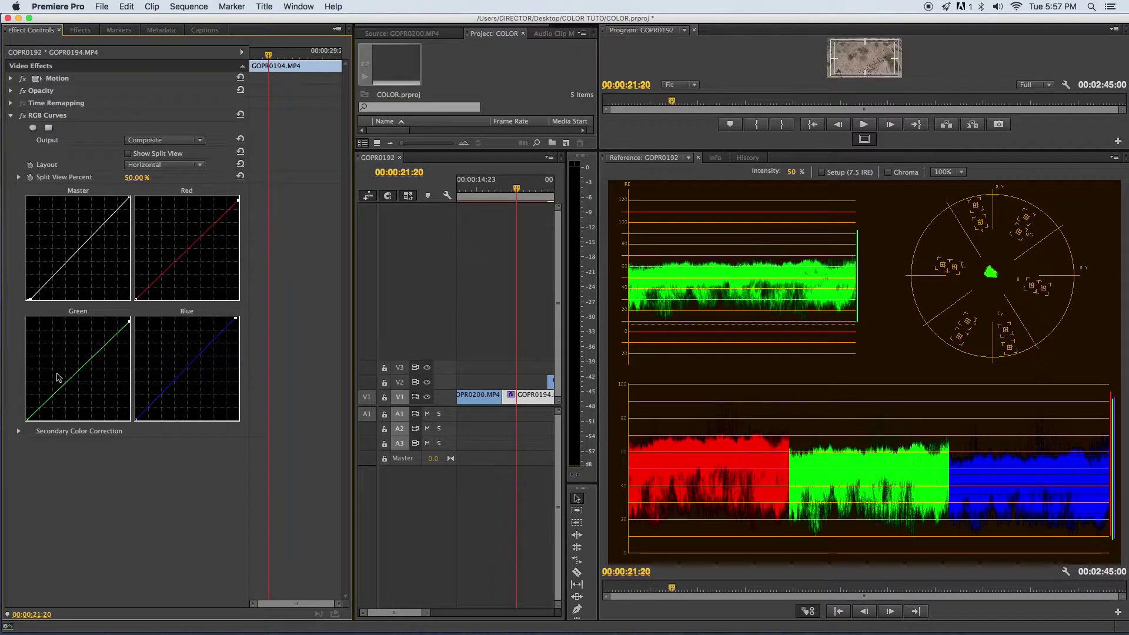
click(31, 299)
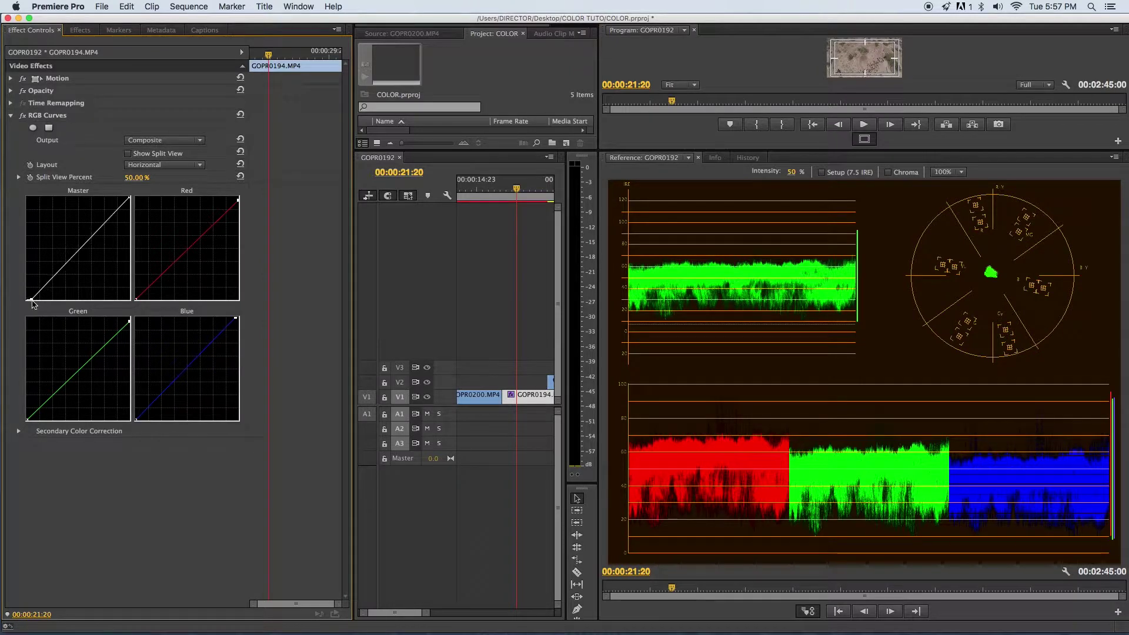
drag(33, 300, 40, 299)
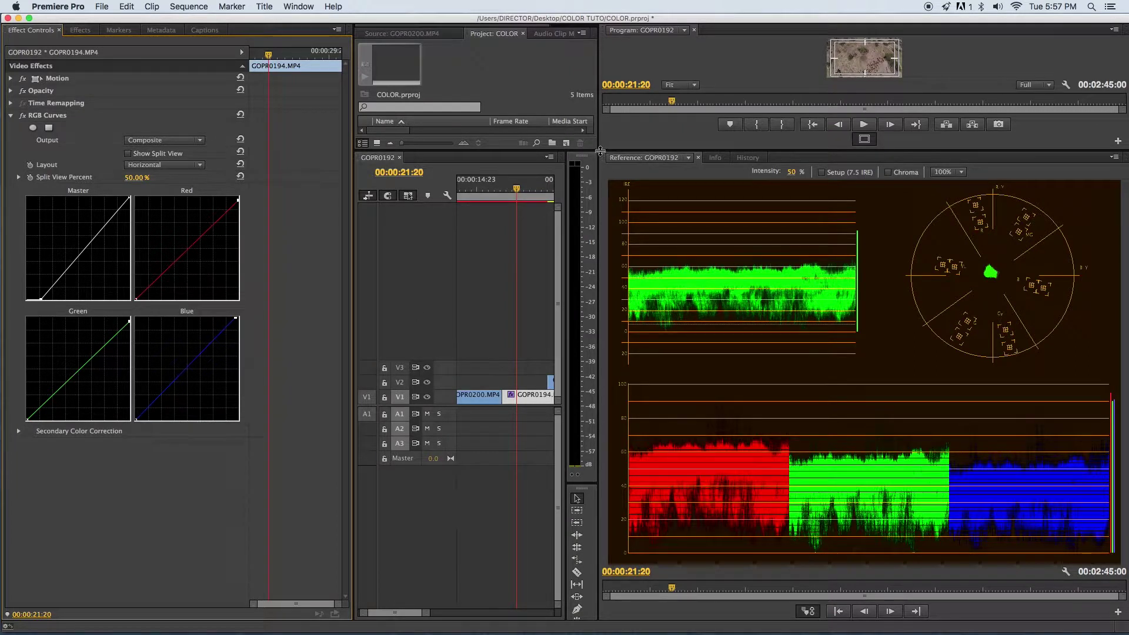
Enlarge the Program monitor and scrub through GOPR0194.MP4 to review the corrected image
drag(597, 151, 634, 374)
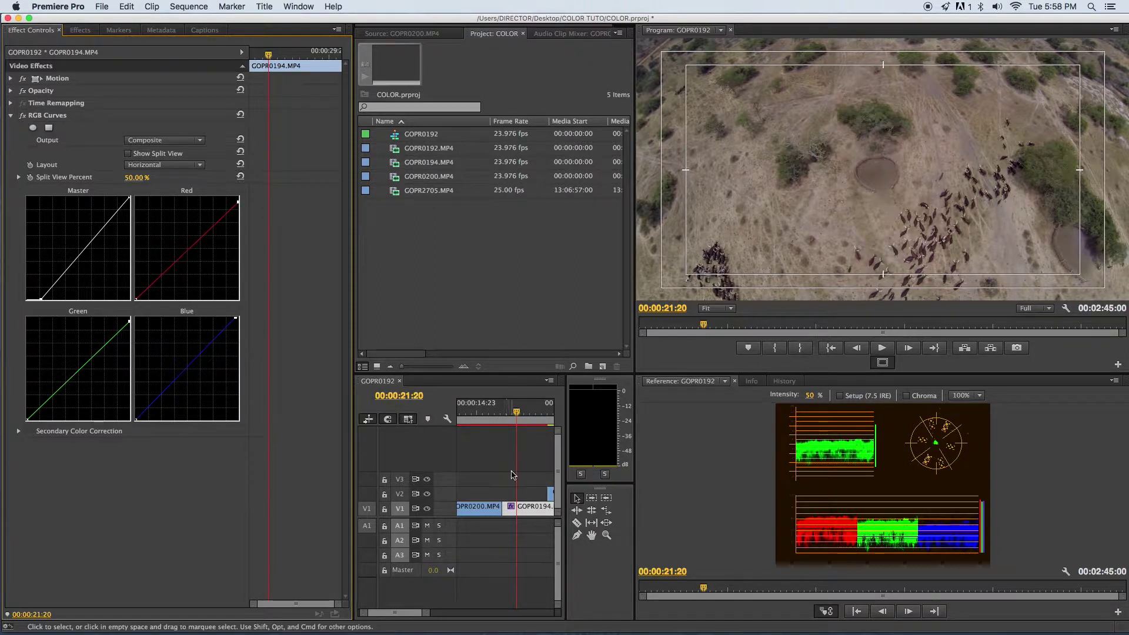
click(524, 417)
drag(525, 418, 505, 414)
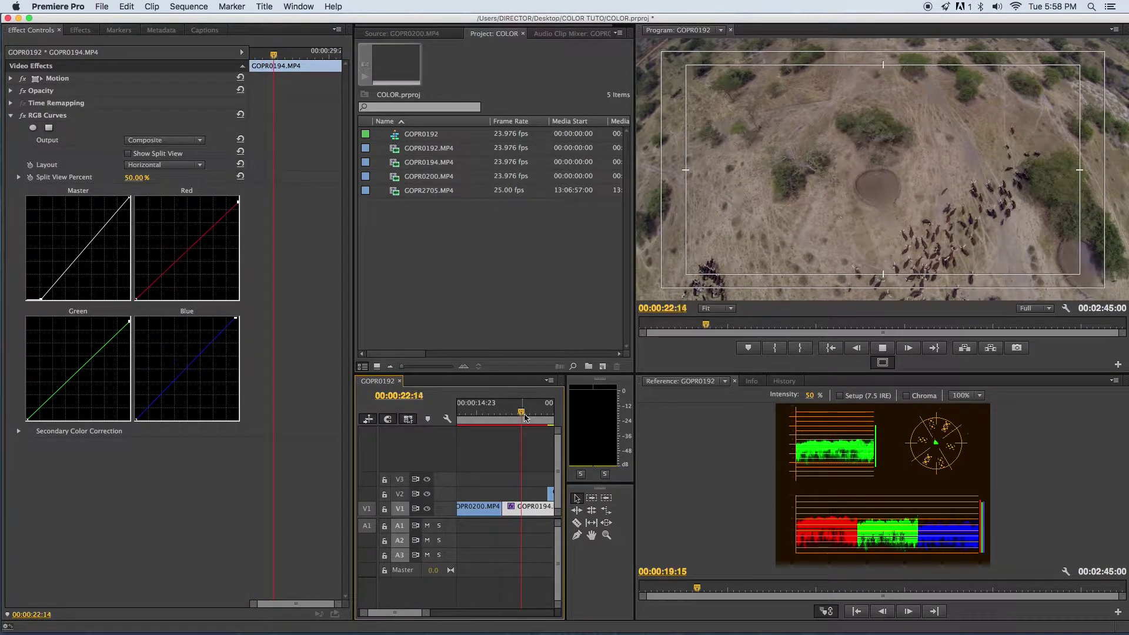
Stop playback of GOPR0194.MP4 and scrub on to 00:00:25:15 to review the corrected image
key(space)
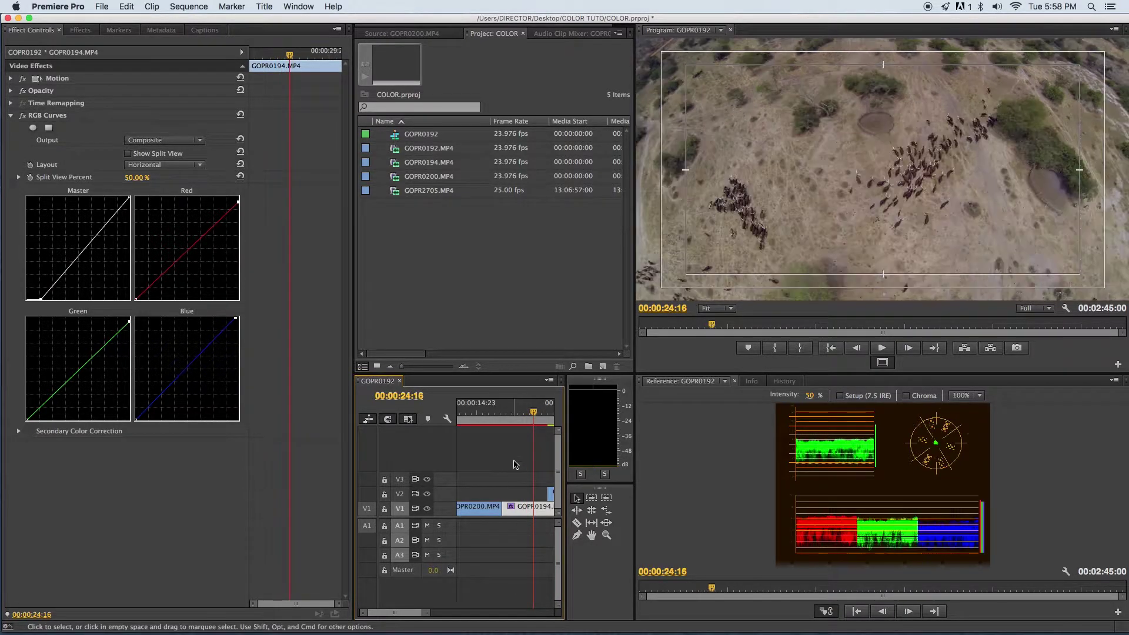
scroll(513, 461, right, 1)
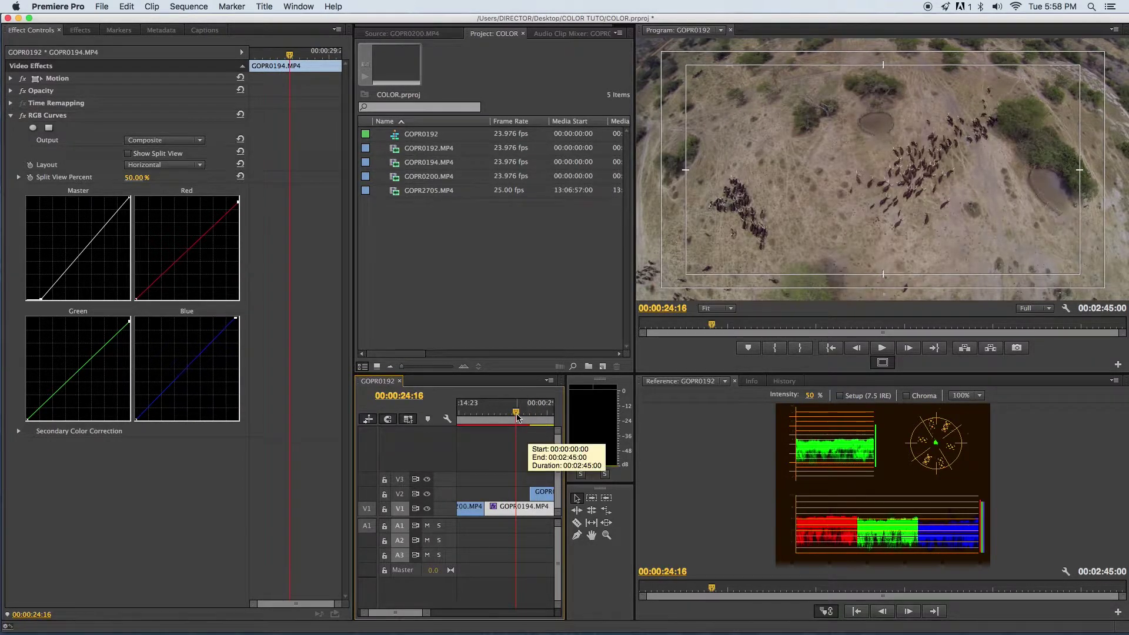
drag(516, 414, 523, 416)
Copy RGB Curves from GOPR0194.MP4 on V1 and paste it onto the clip above it on V2
scroll(499, 494, right, 3)
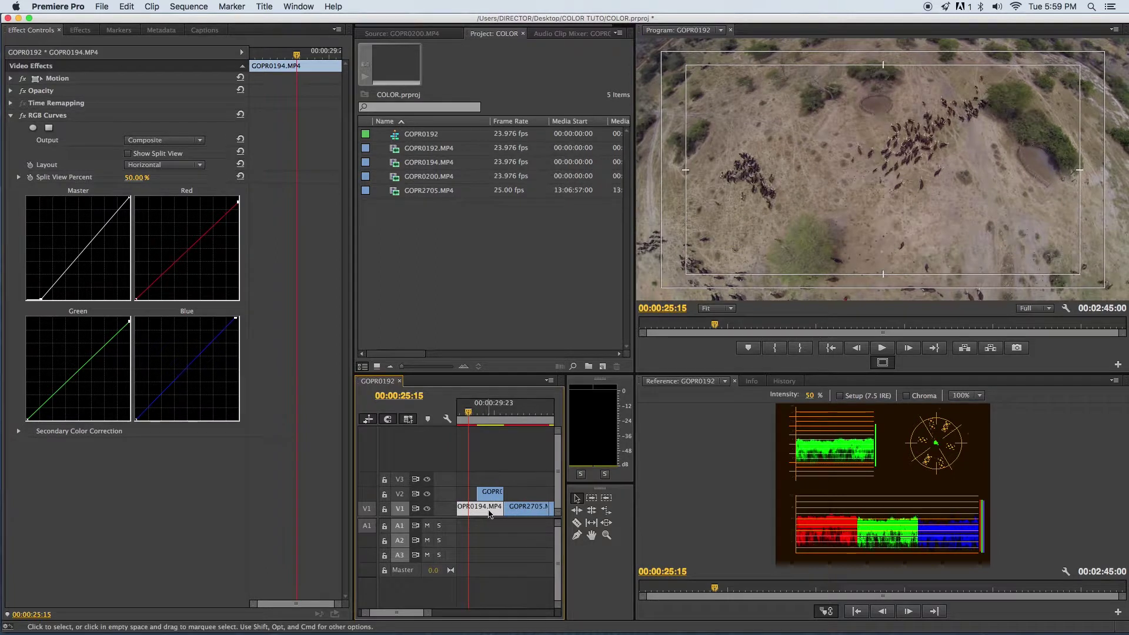
click(489, 415)
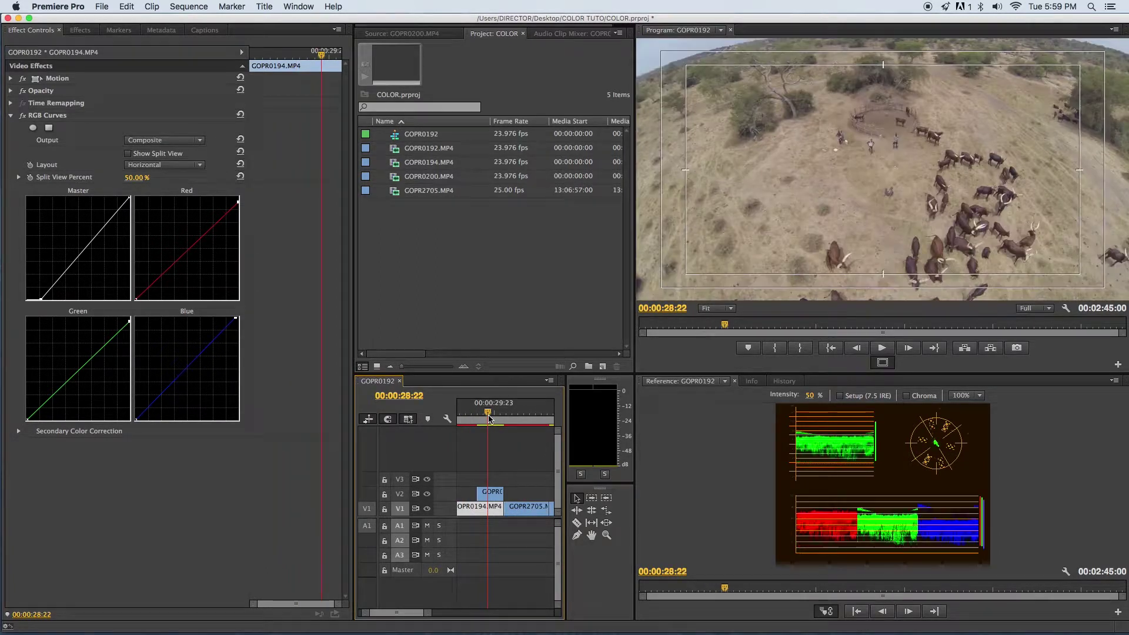
click(47, 120)
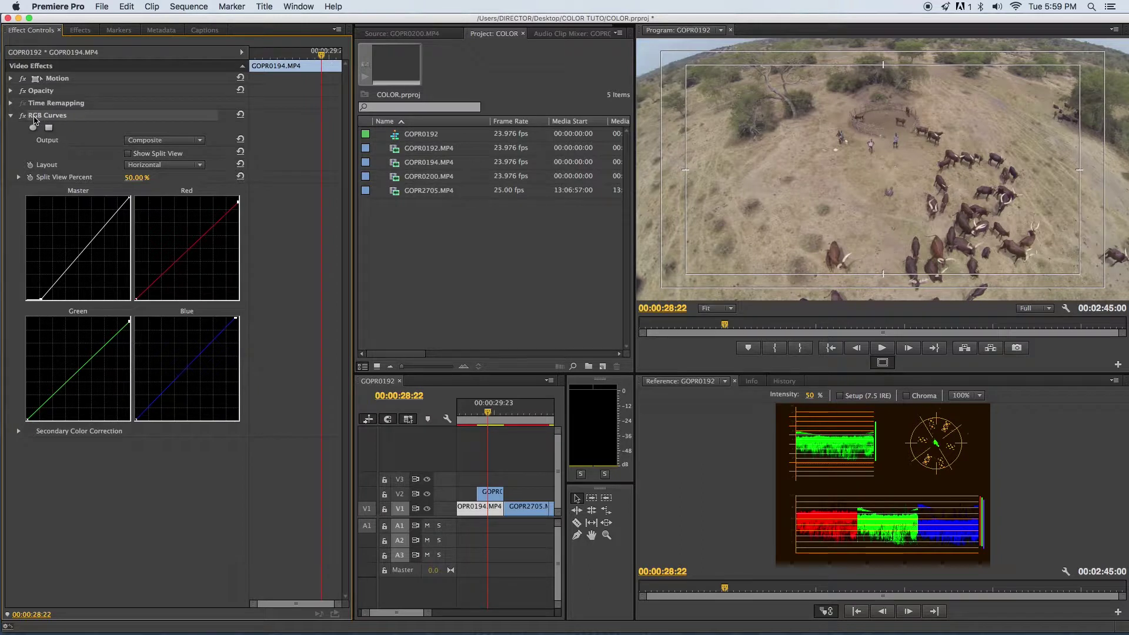
key(super+v)
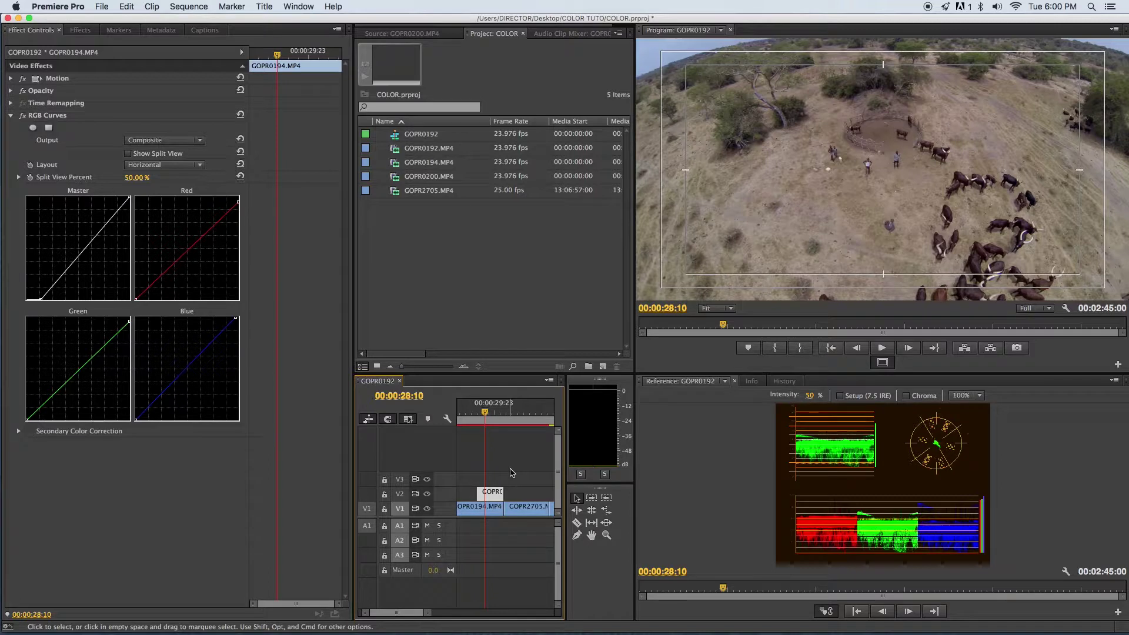
Compare the V2 clip at 00:00:29:15 with RGB Curves switched off and on
click(492, 412)
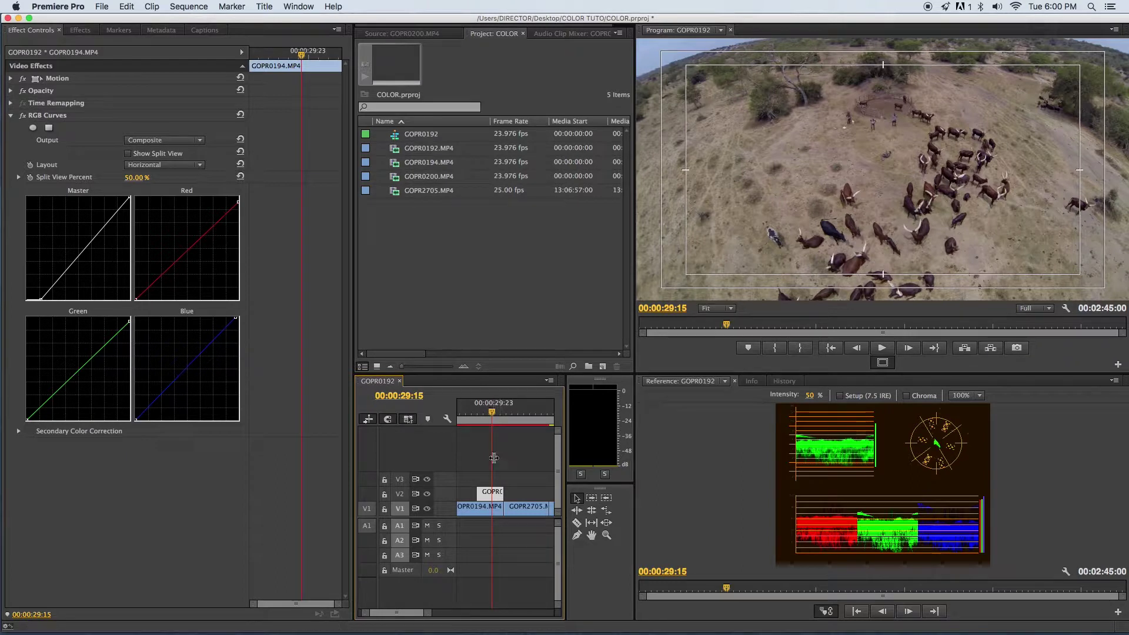
click(23, 117)
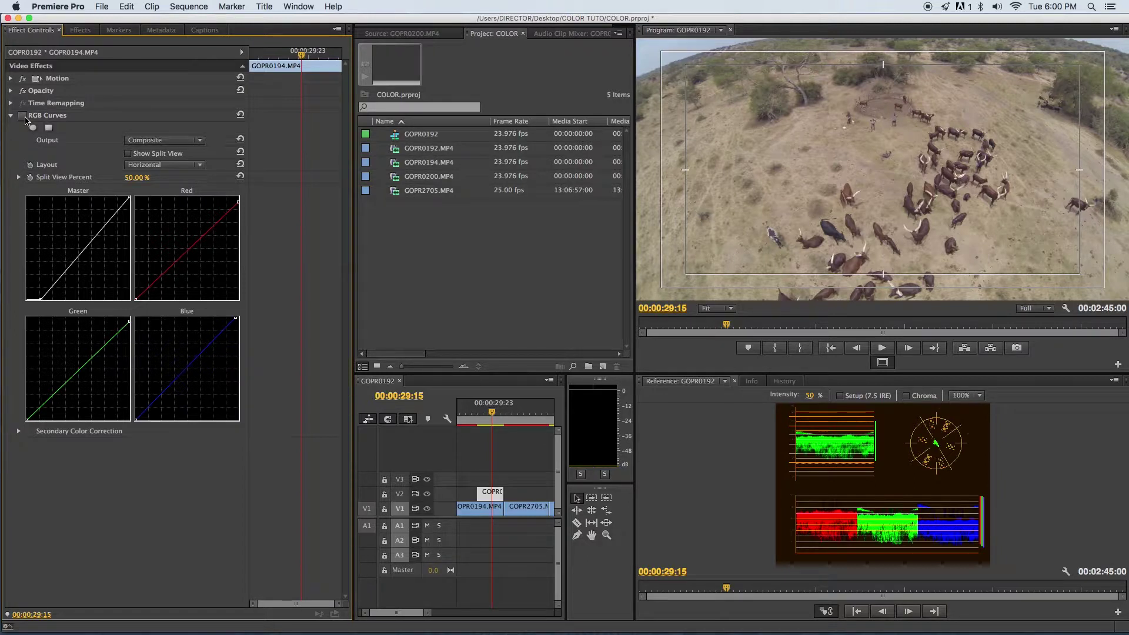
click(24, 116)
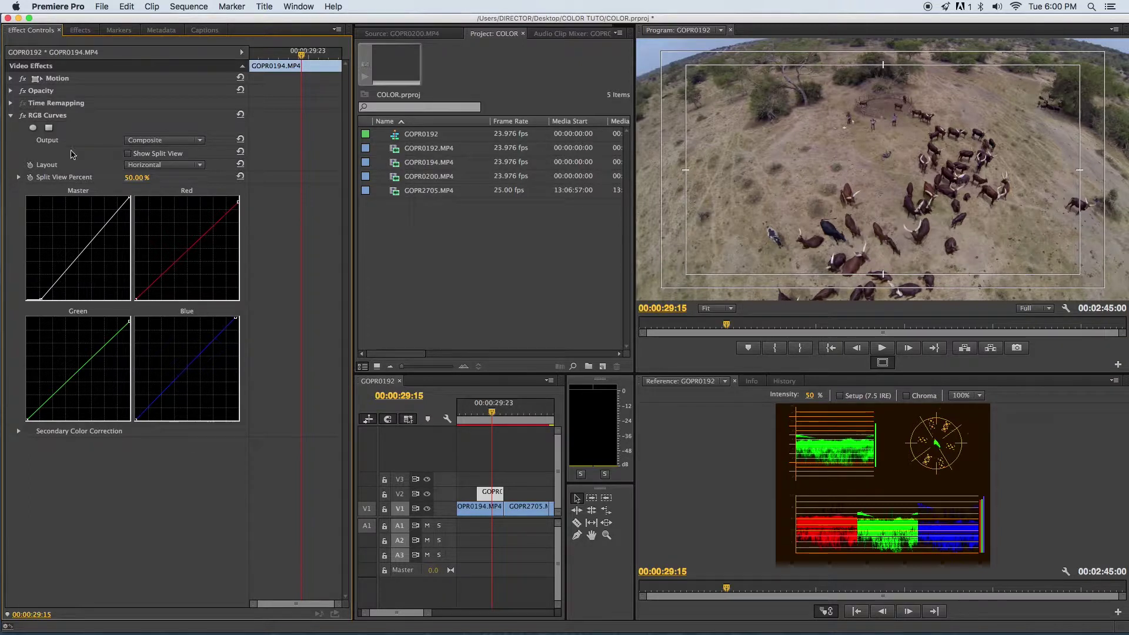
click(23, 117)
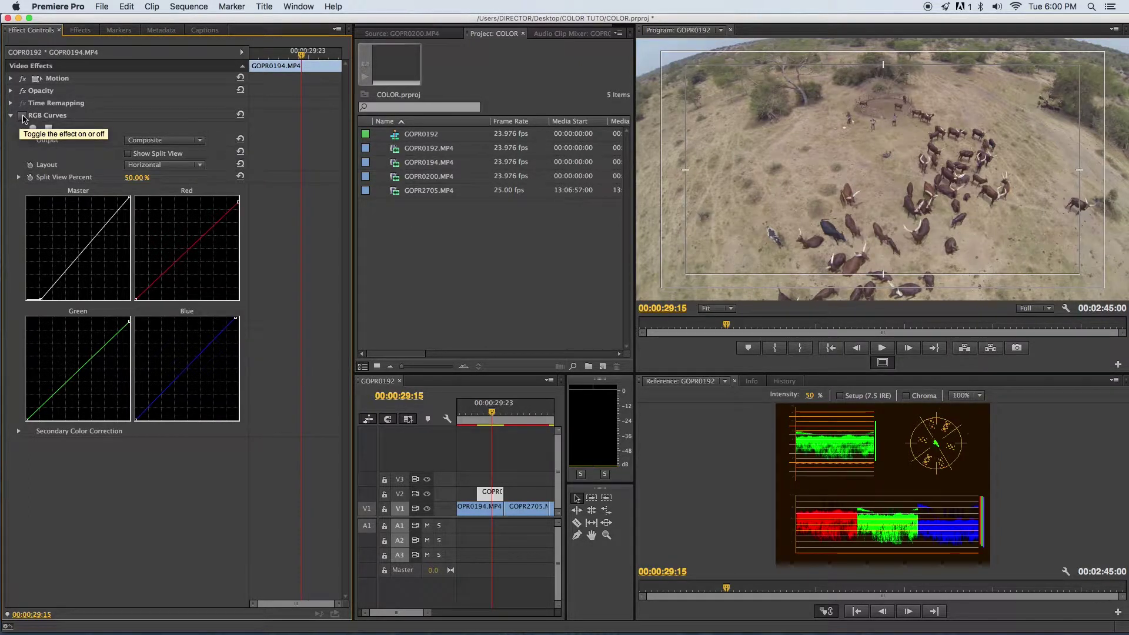
click(23, 116)
click(23, 116)
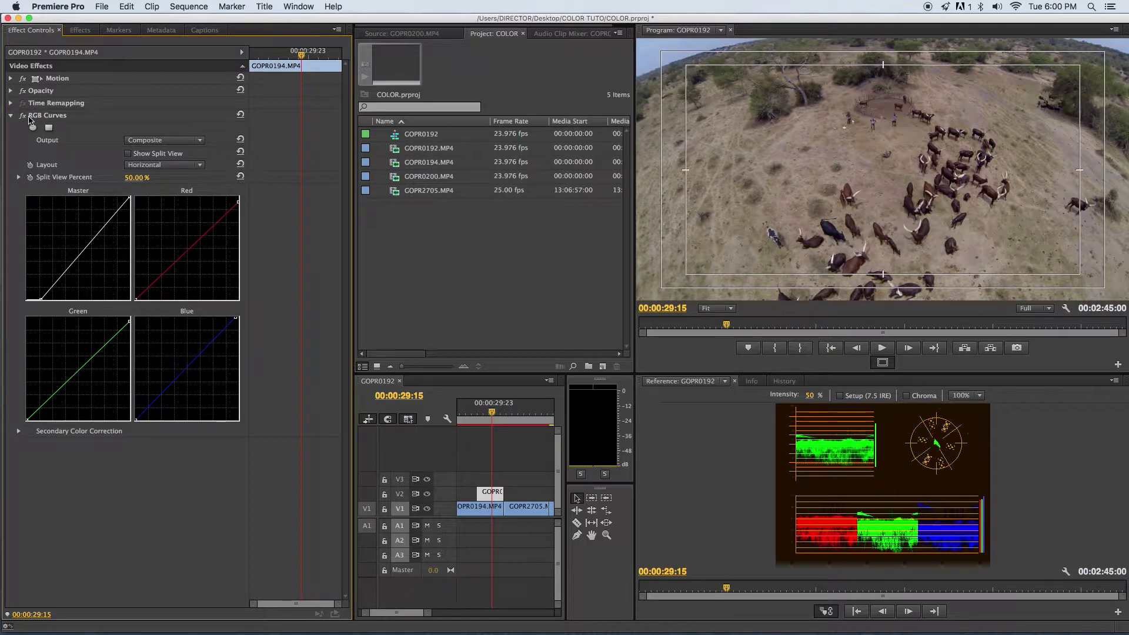
Lower the Master curve's white point on GOPR2705.MP4 at 00:00:33:04, using an enlarged Reference monitor
click(512, 414)
click(523, 509)
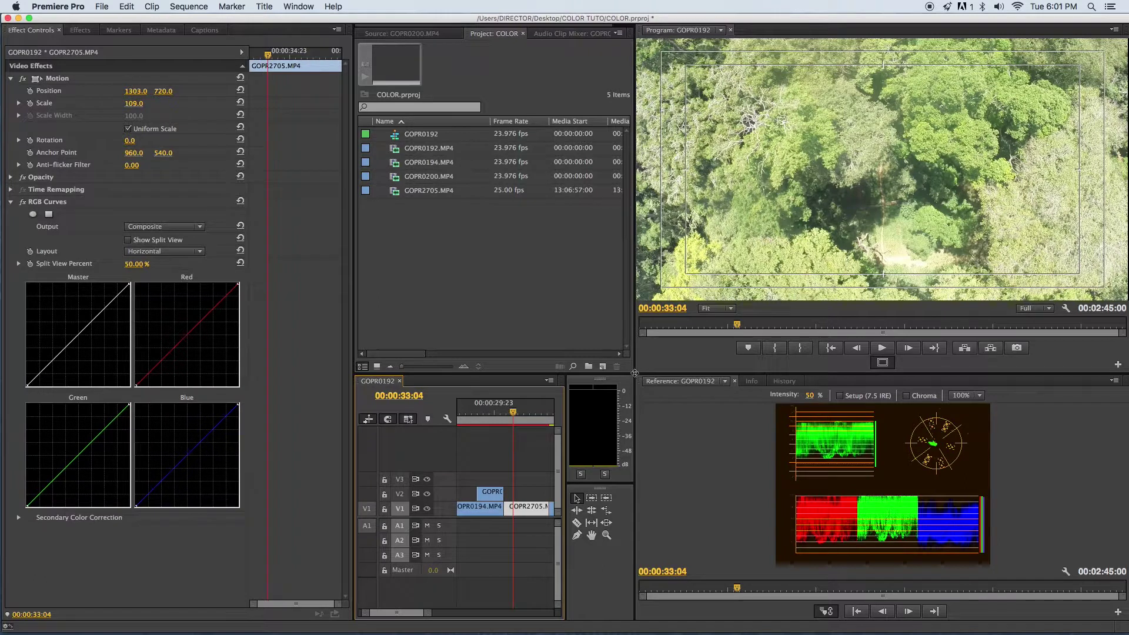
click(651, 365)
drag(651, 365, 704, 213)
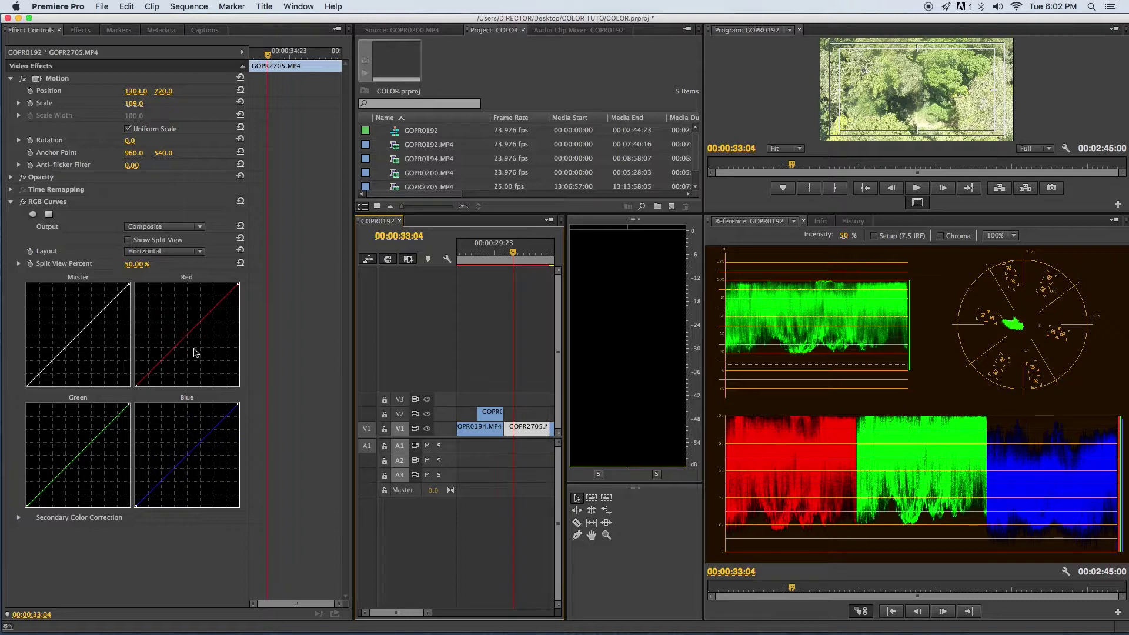
drag(131, 286, 136, 295)
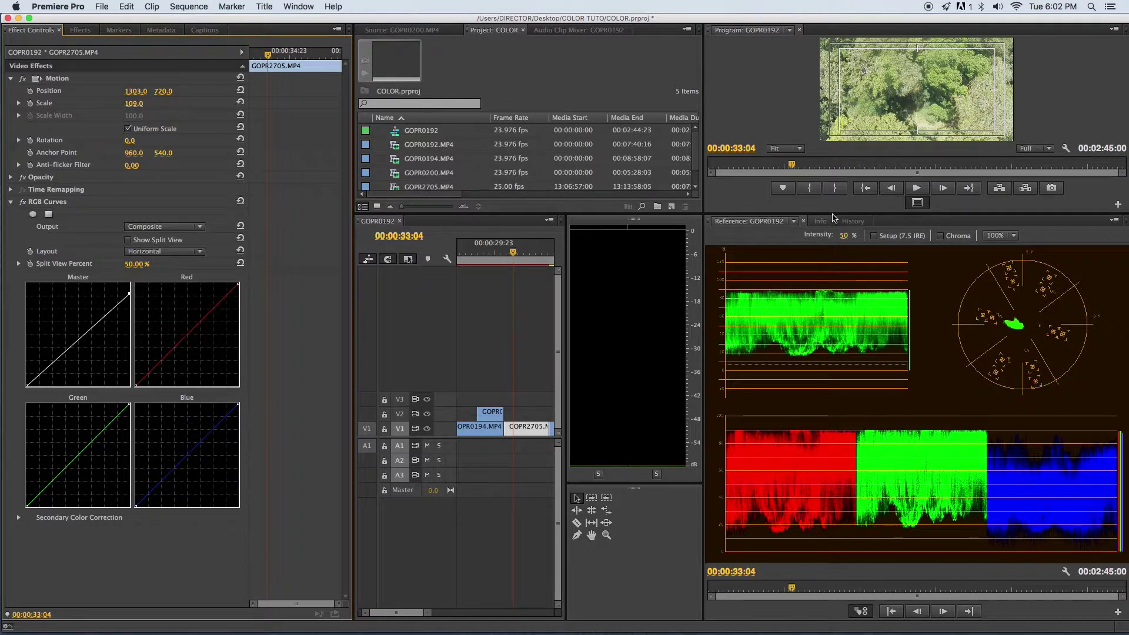
Enlarge the Program monitor and scrub GOPR2705.MP4 to 00:00:37:16 to review the image
click(841, 247)
drag(703, 215, 712, 291)
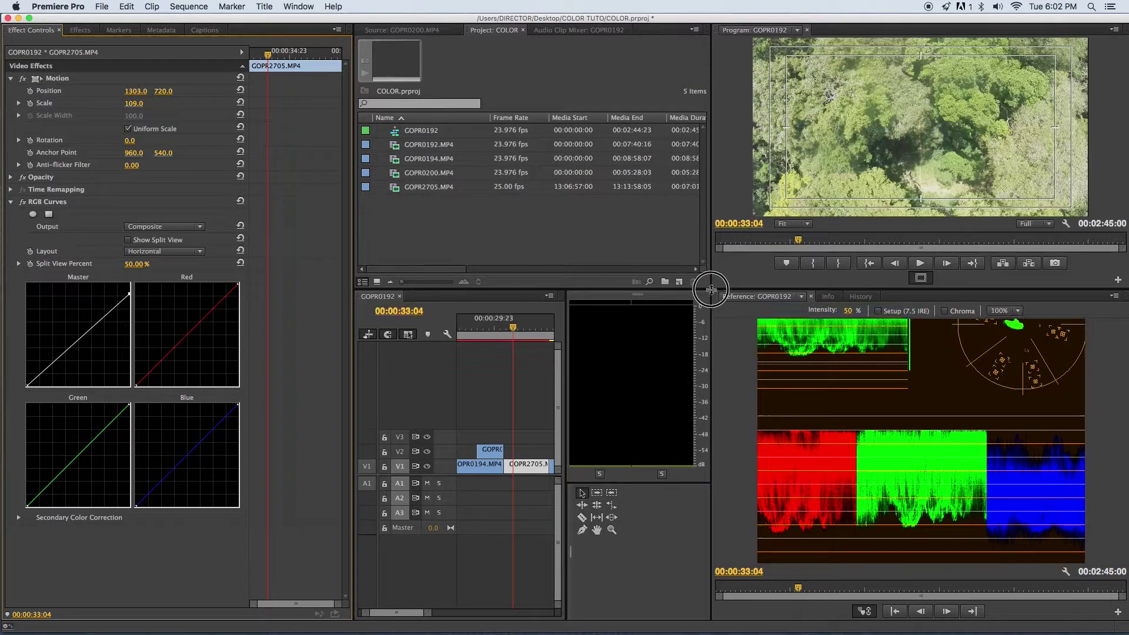
drag(525, 336, 537, 335)
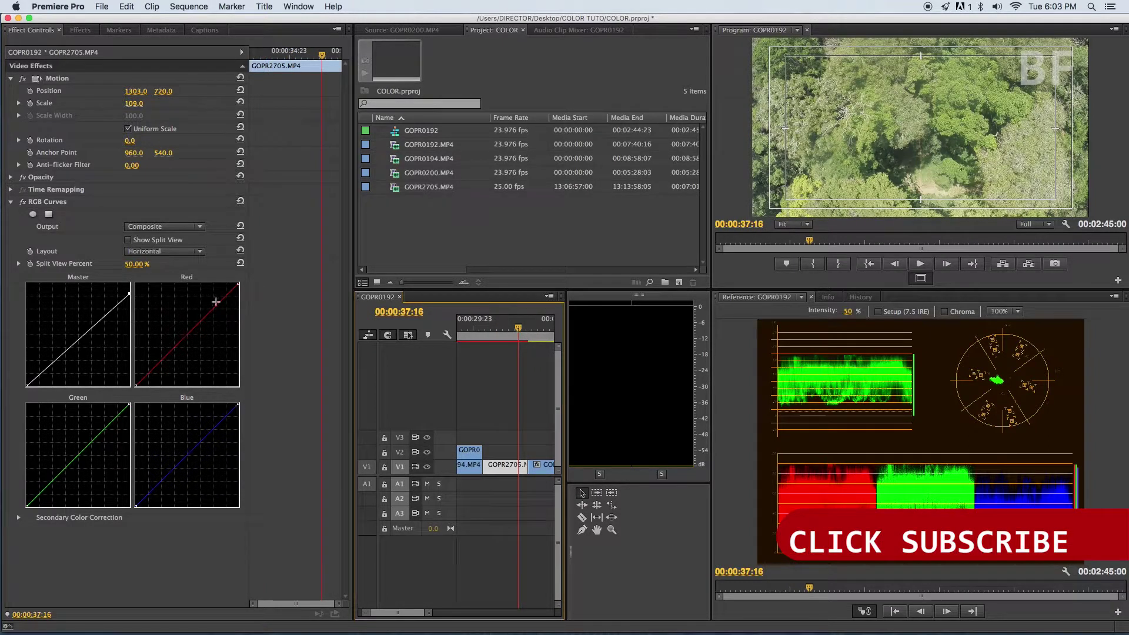
Move the Blue curve's white point and the Master curve's black point inward on GOPR2705.MP4
drag(237, 404, 234, 401)
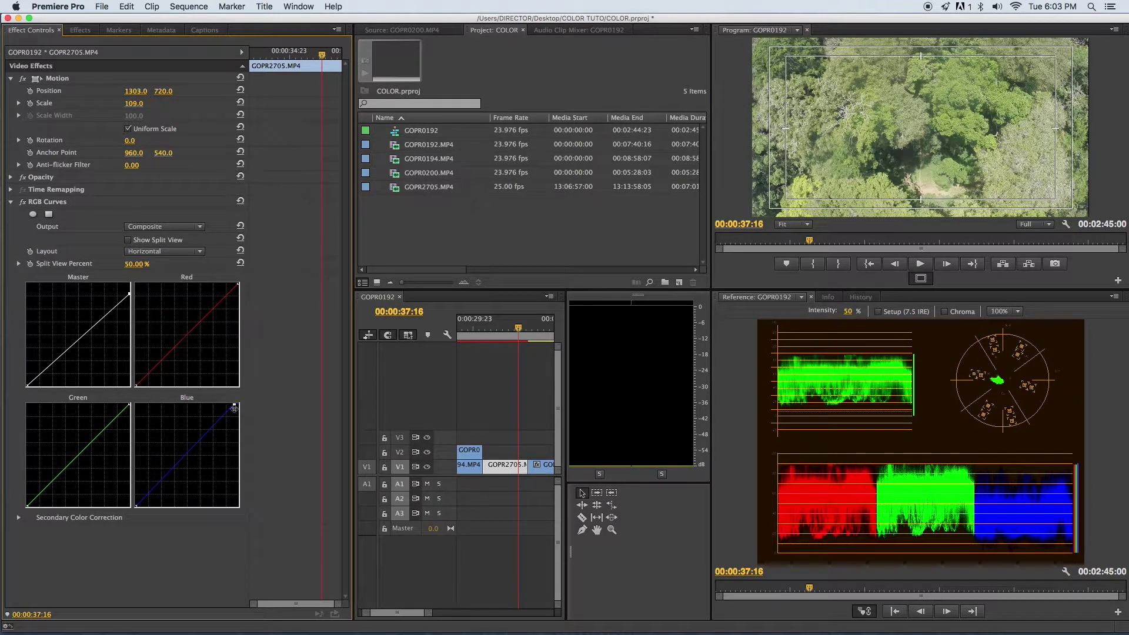
drag(234, 403, 233, 405)
click(233, 405)
drag(27, 386, 35, 385)
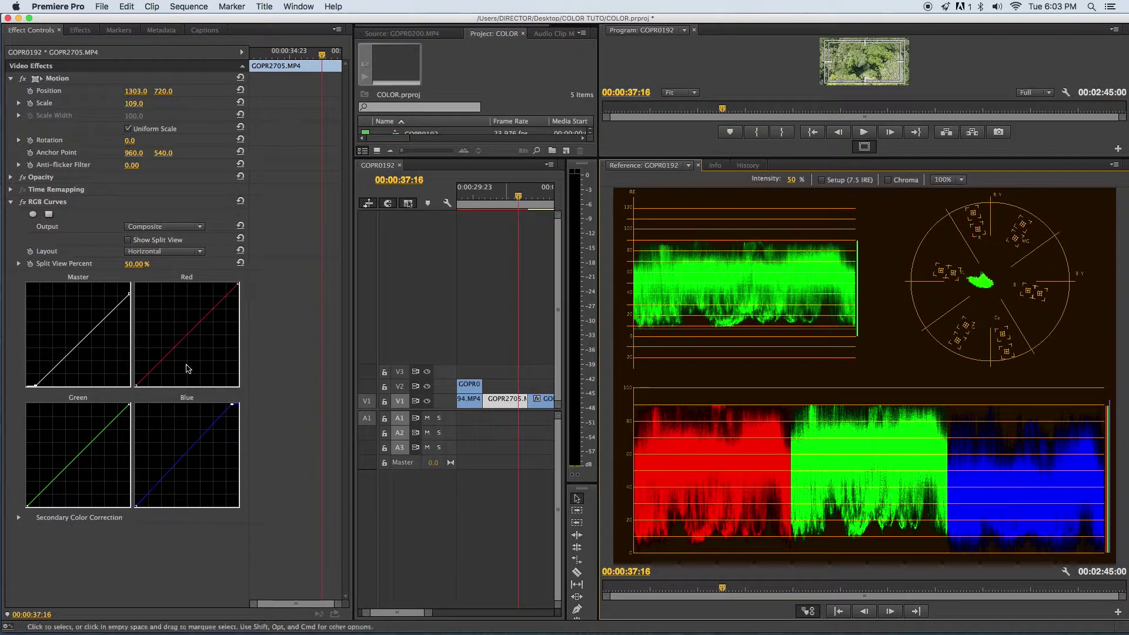
click(36, 386)
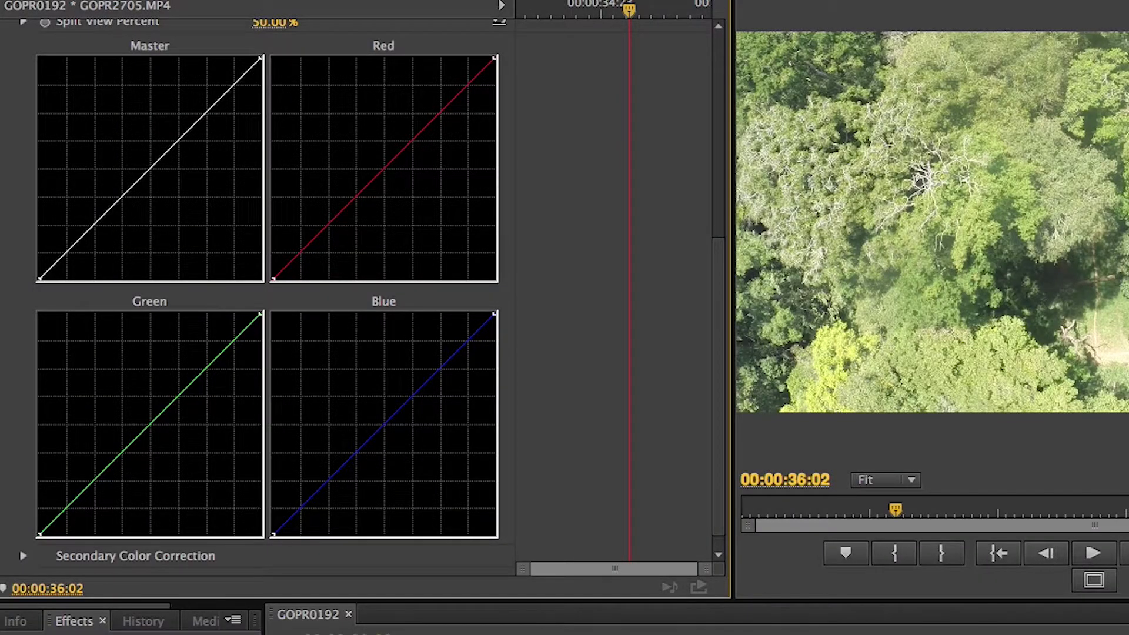
At 00:00:36:02 in GOPR2705.MP4, move the Green and Red curves' black points inward and lower the Master curve's white point
click(37, 279)
drag(276, 535, 257, 535)
drag(40, 535, 67, 535)
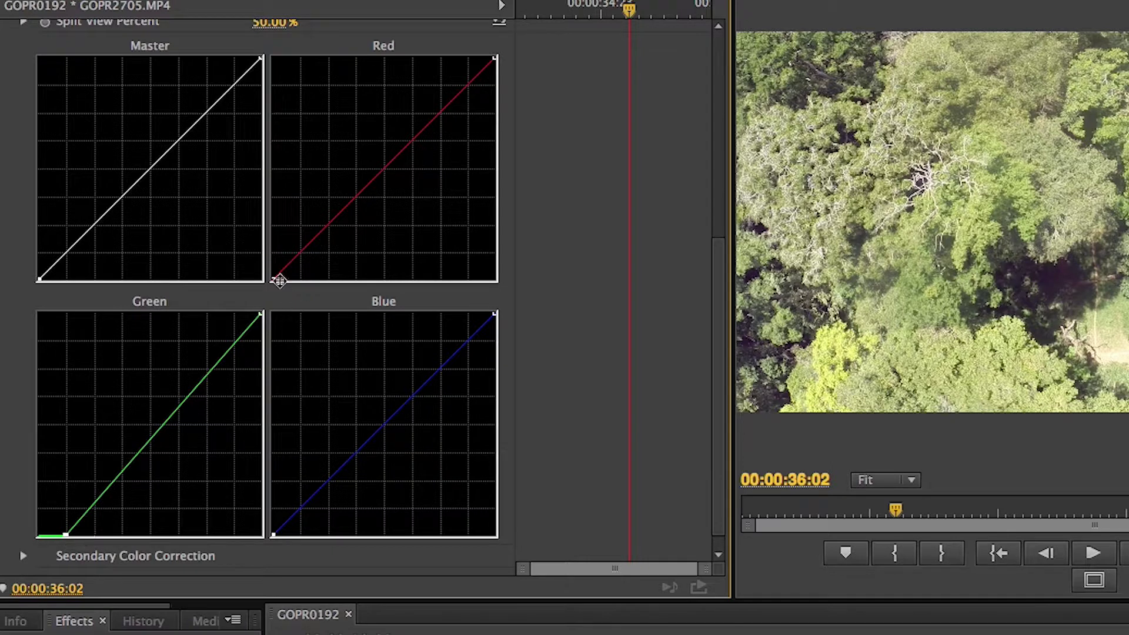
drag(274, 280, 286, 281)
drag(262, 58, 270, 83)
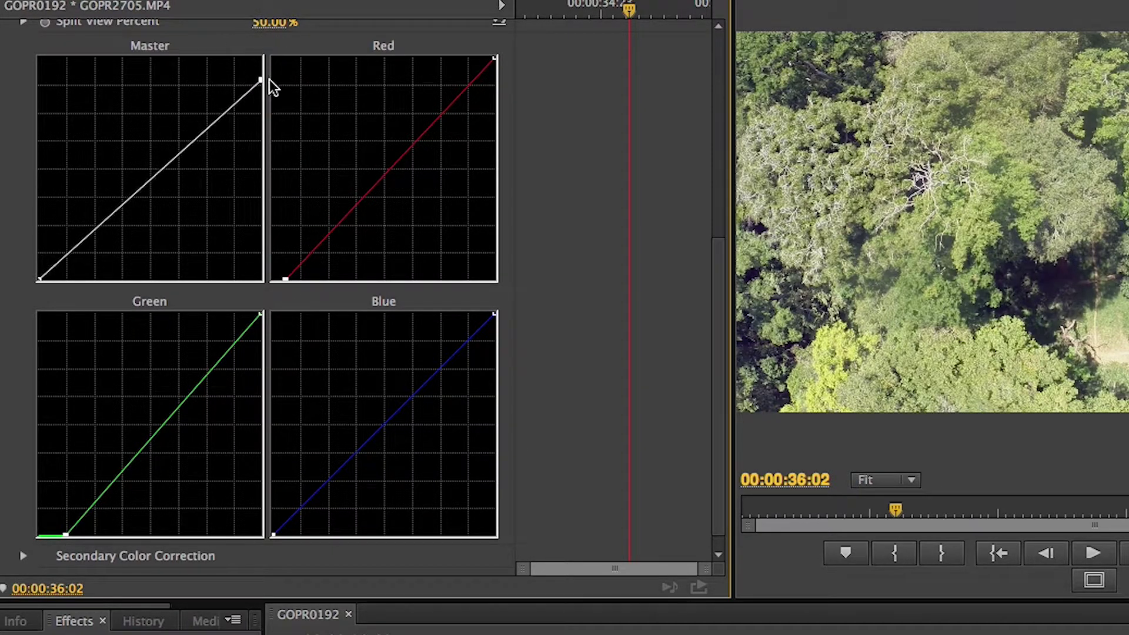
Bend the Blue and Red midtones slightly down on GOPR2705.MP4, fine-tuning Blue's white point and Red's black point
drag(391, 418, 394, 423)
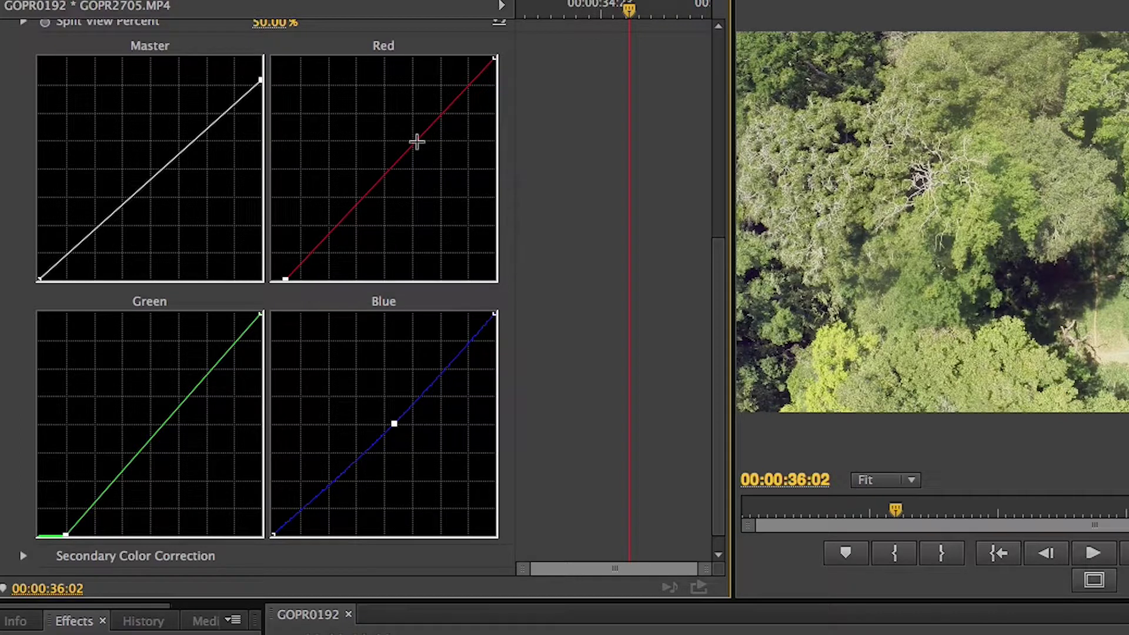
drag(292, 279, 296, 279)
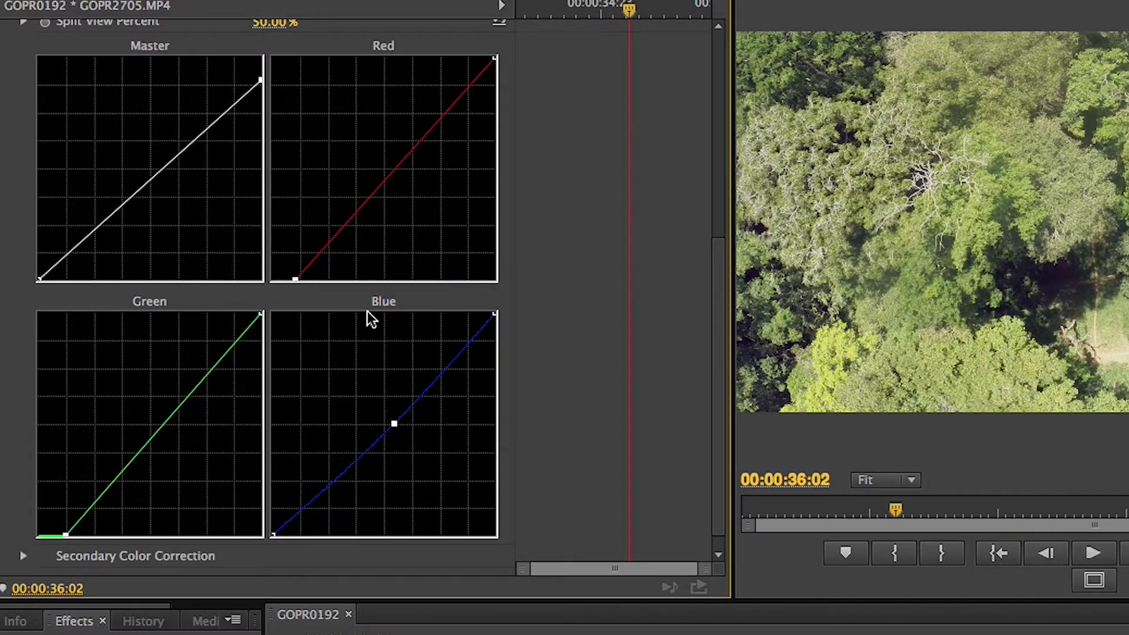
drag(495, 314, 495, 318)
drag(396, 167, 401, 175)
drag(296, 278, 302, 280)
Move the Master curve's black point inward and bend its midtones down on GOPR2705.MP4, checking the floating Reference monitor
drag(41, 277, 63, 281)
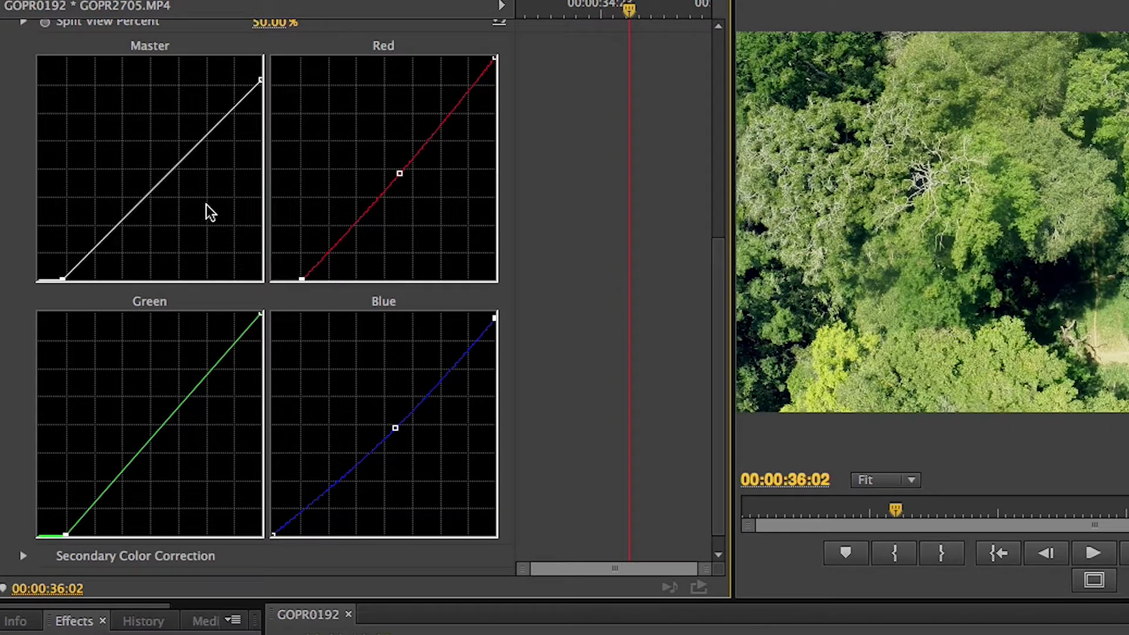
drag(159, 182, 179, 193)
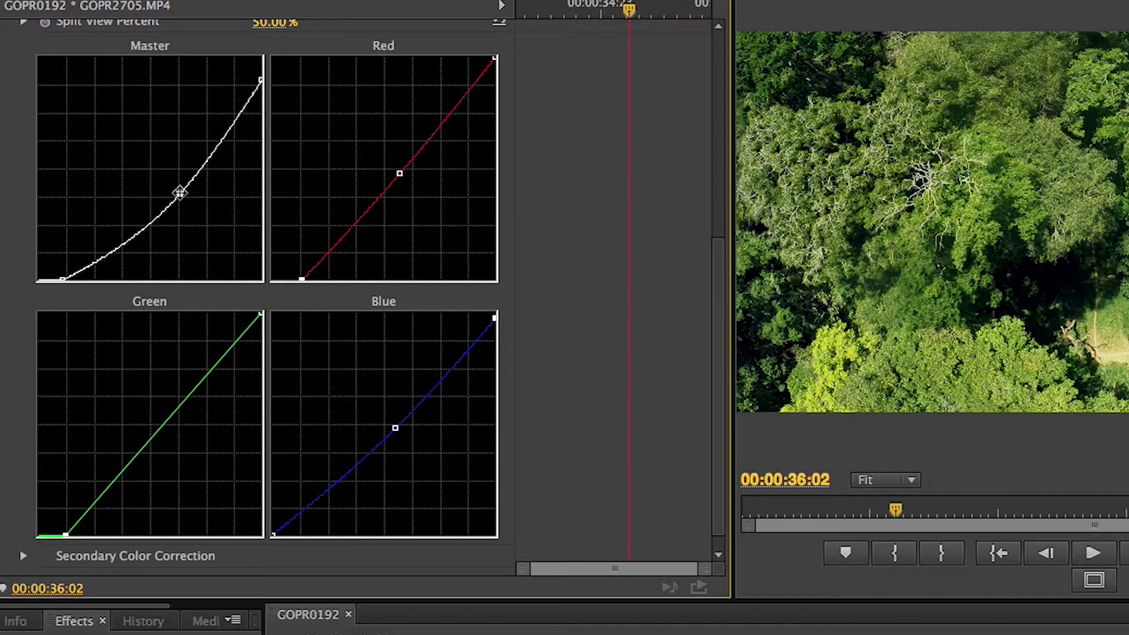
click(179, 193)
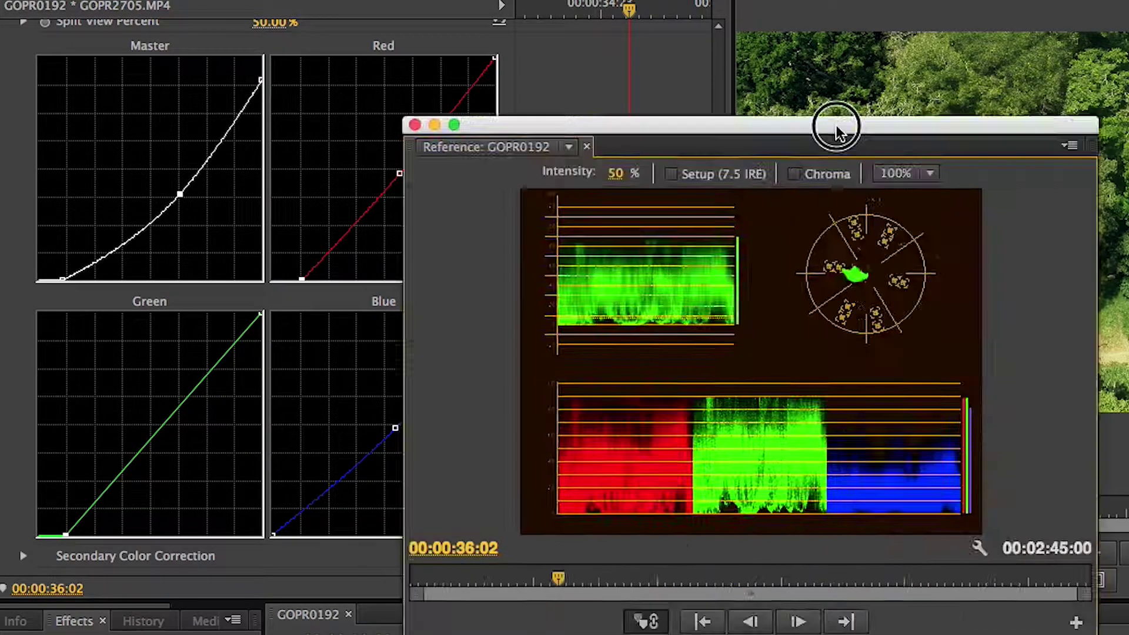
drag(832, 121, 468, 51)
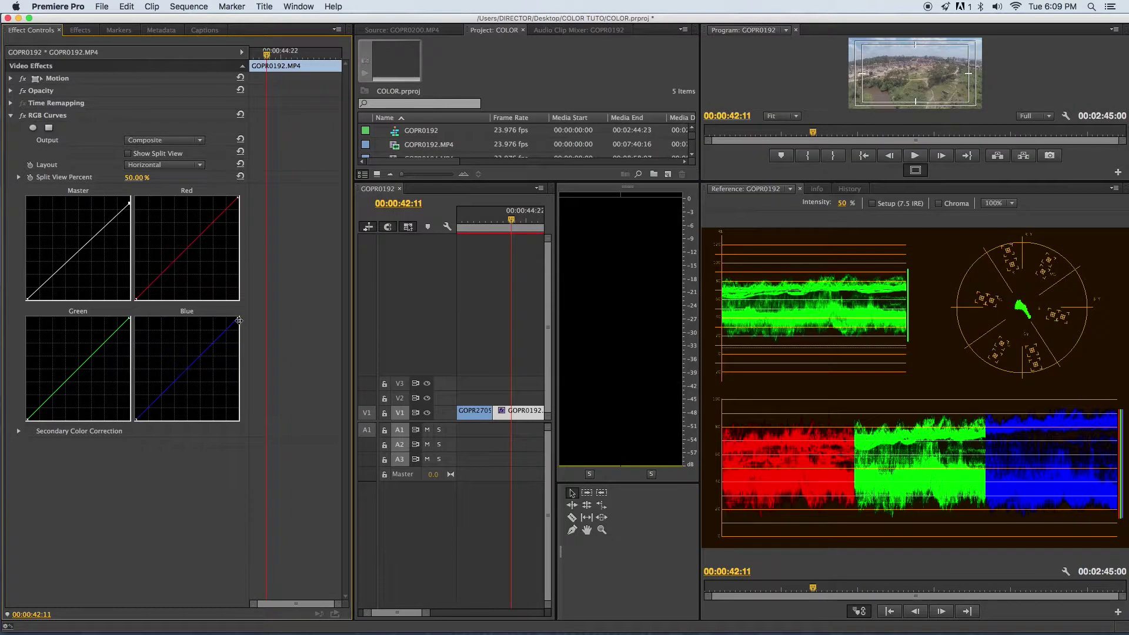
Lower the Blue curve's white point slightly on GOPR0192.MP4 at 00:00:42:11 and move the Master curve's black point inward
drag(239, 318, 244, 321)
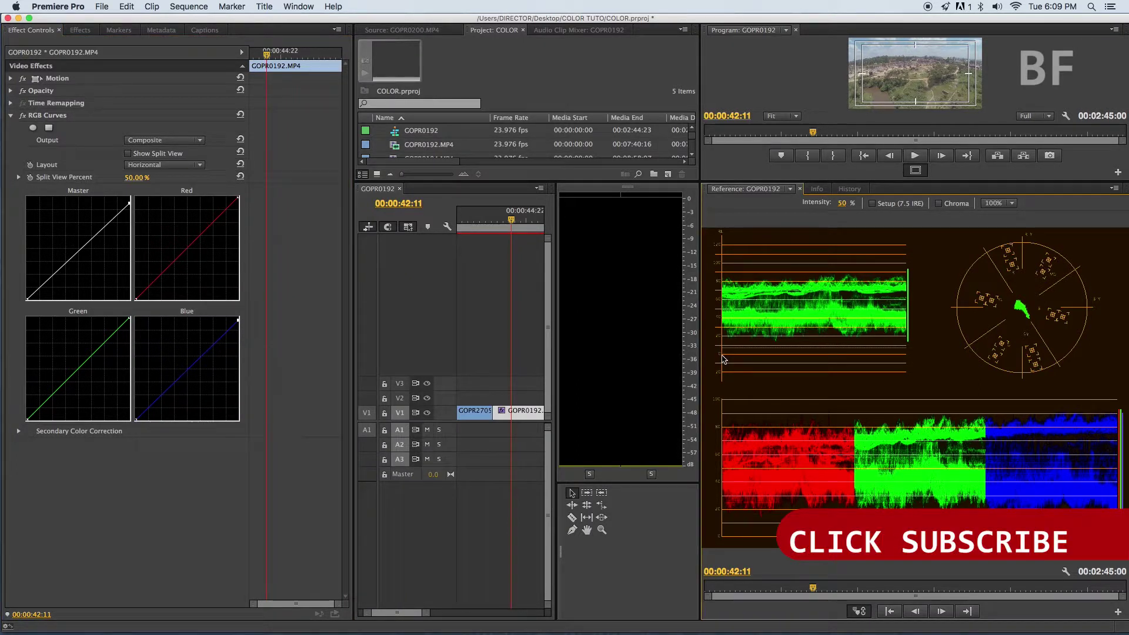
drag(27, 300, 37, 309)
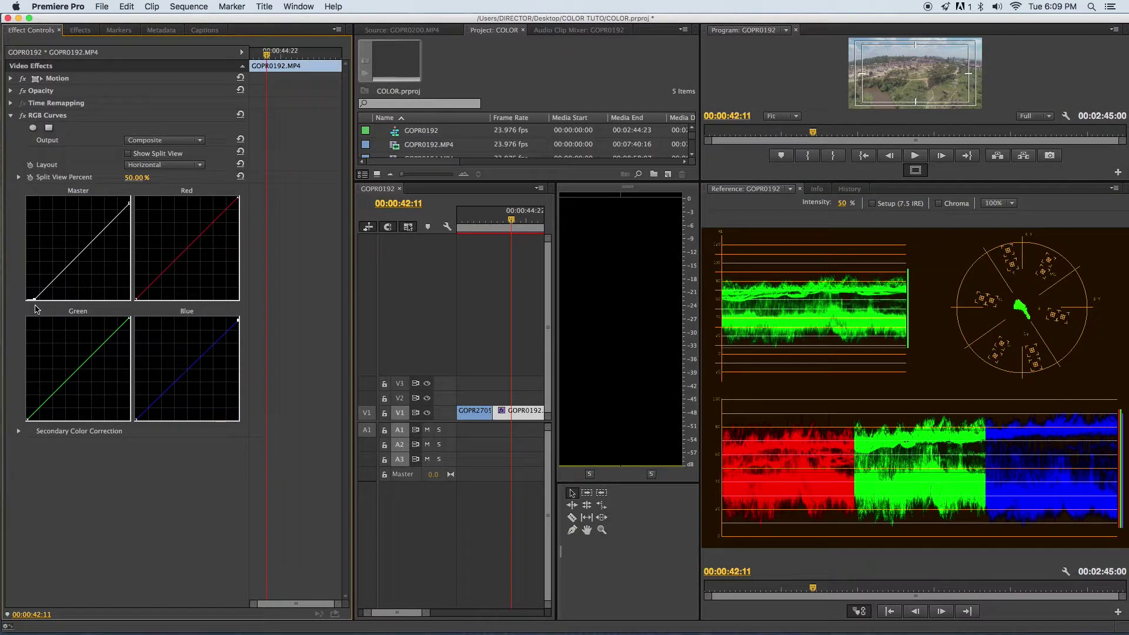
click(35, 299)
drag(36, 301, 43, 304)
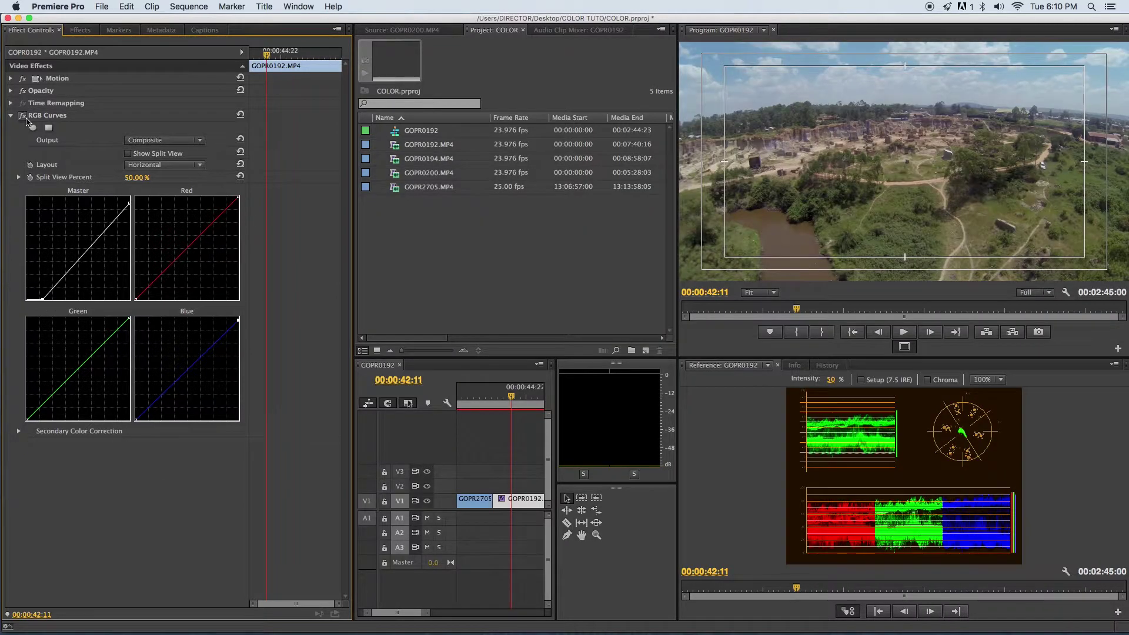
Compare GOPR0192.MP4 with RGB Curves off and on, and nudge the Master curve's black point further inward
click(23, 116)
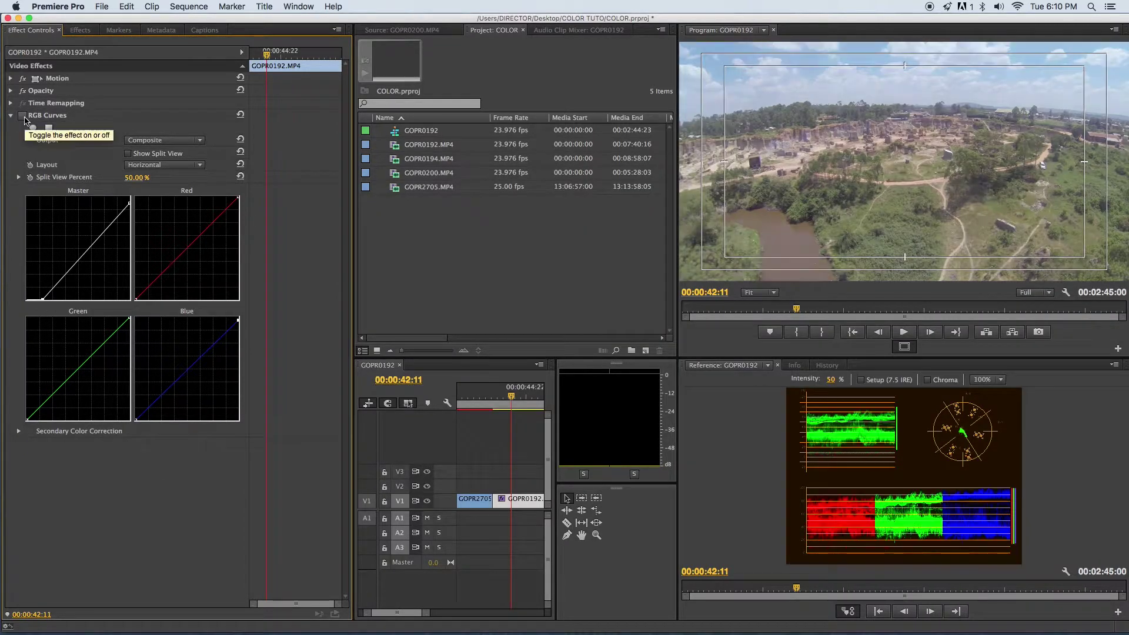
click(23, 117)
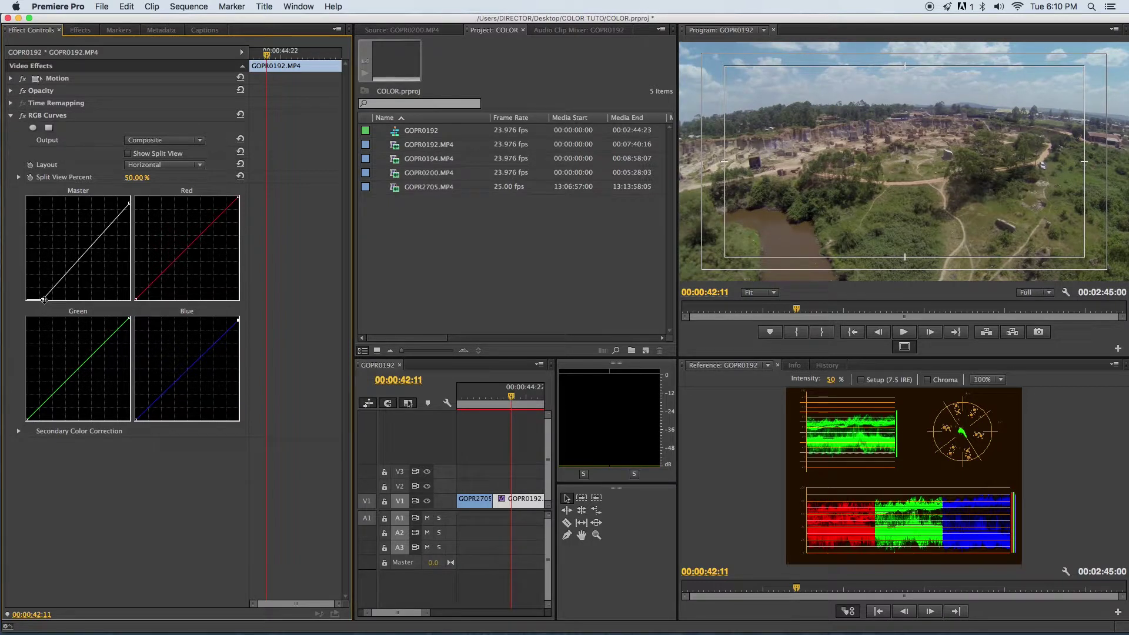
drag(44, 301, 45, 301)
Deselect the clip and scrub through the rest of GOPR0192.MP4 to review the correction
click(494, 441)
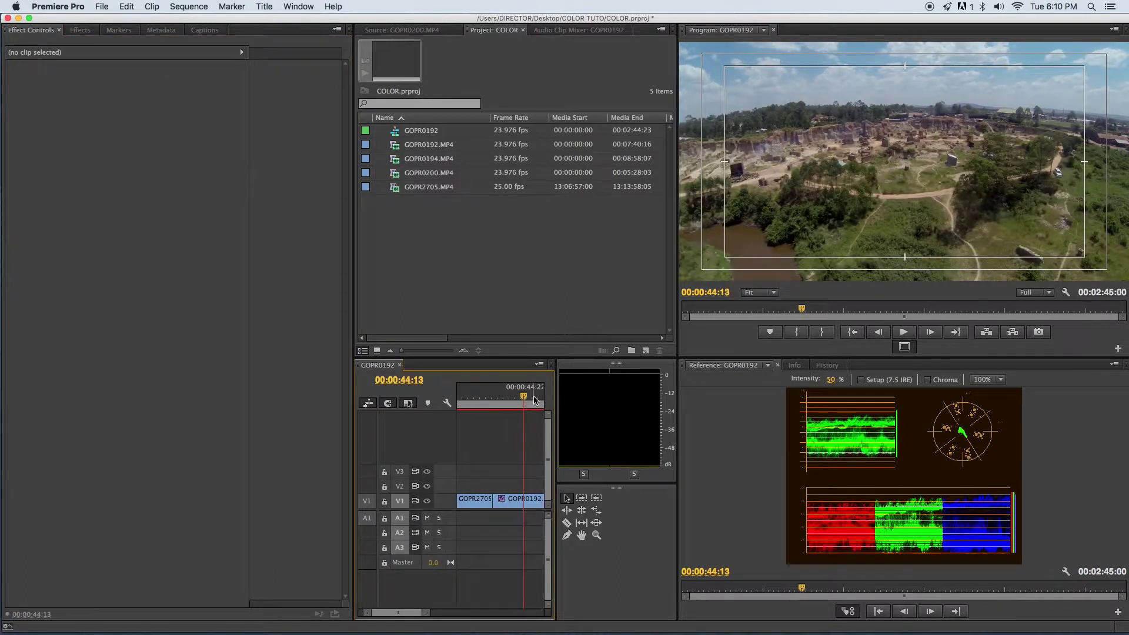
key(minus)
key(minus)
key(minus)
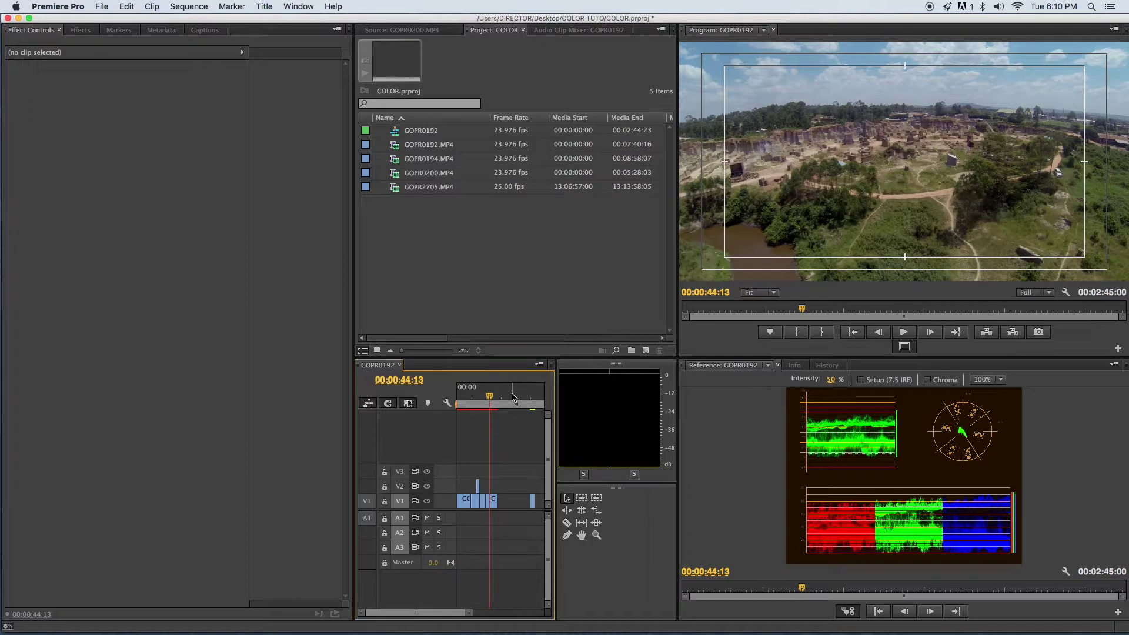
drag(492, 399, 496, 401)
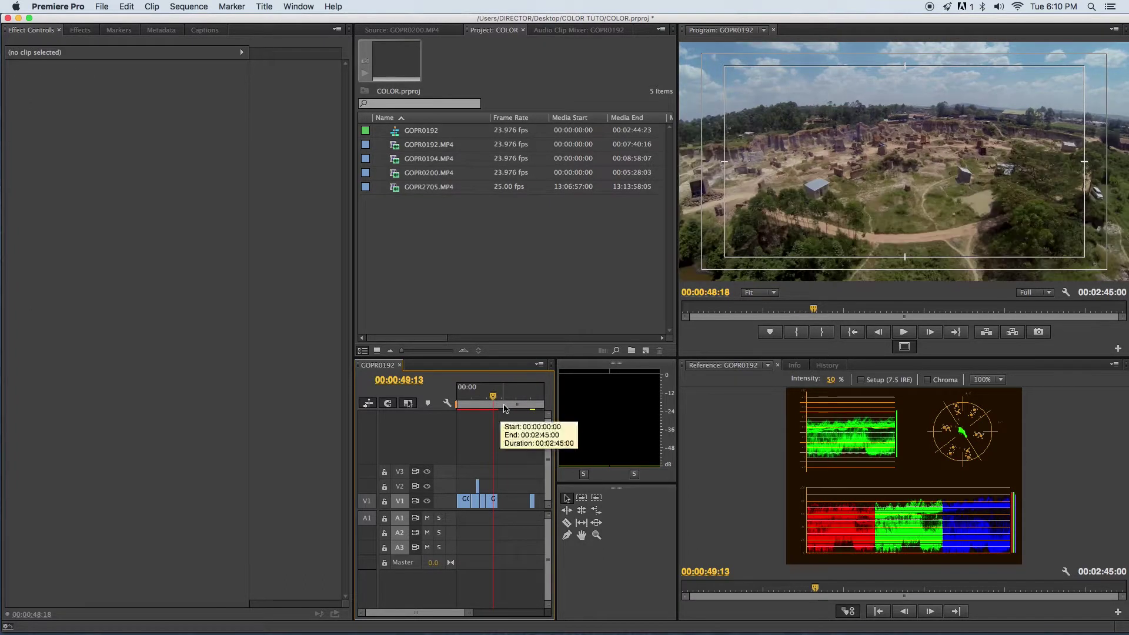
Render the video previews for the work area ending at 00:00:56:01 and switch to QuickTime Player
key(Return)
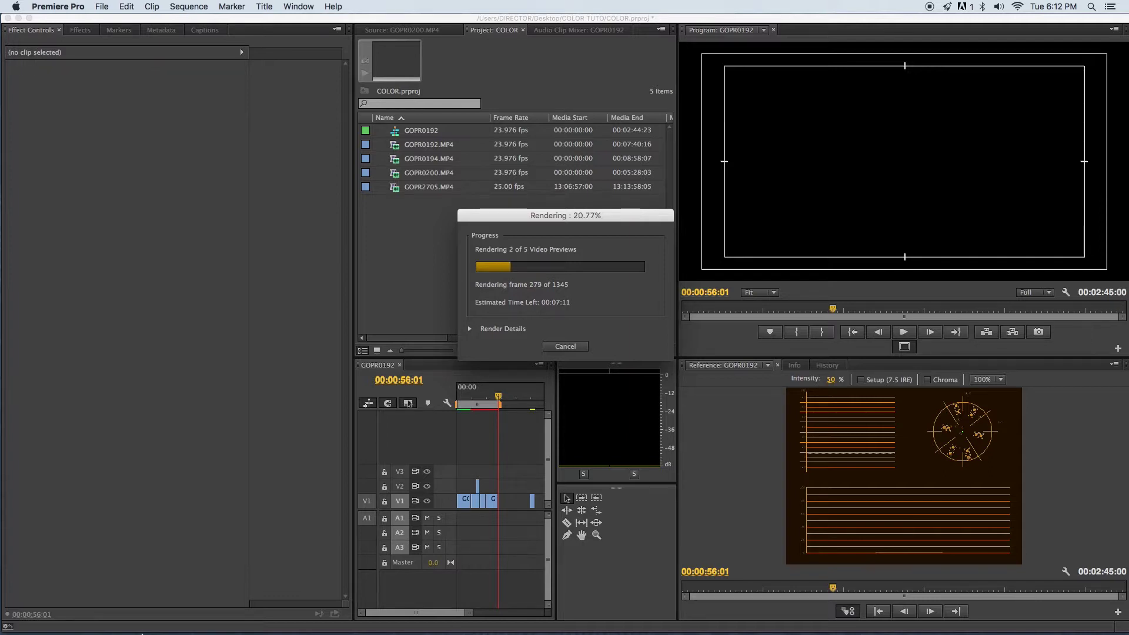
key(super+Tab)
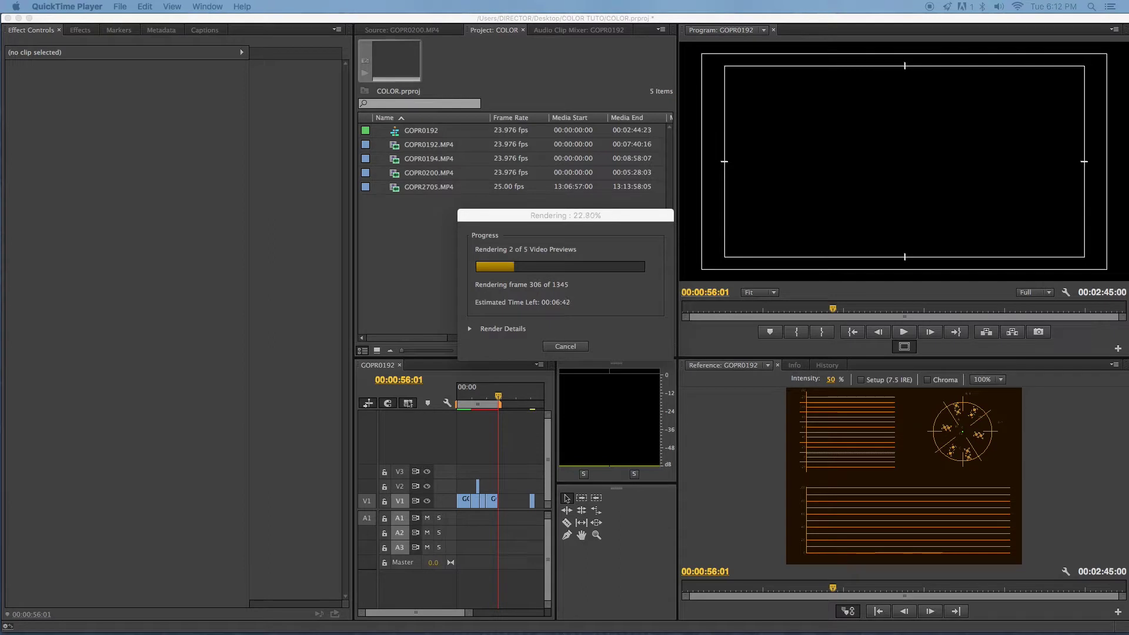